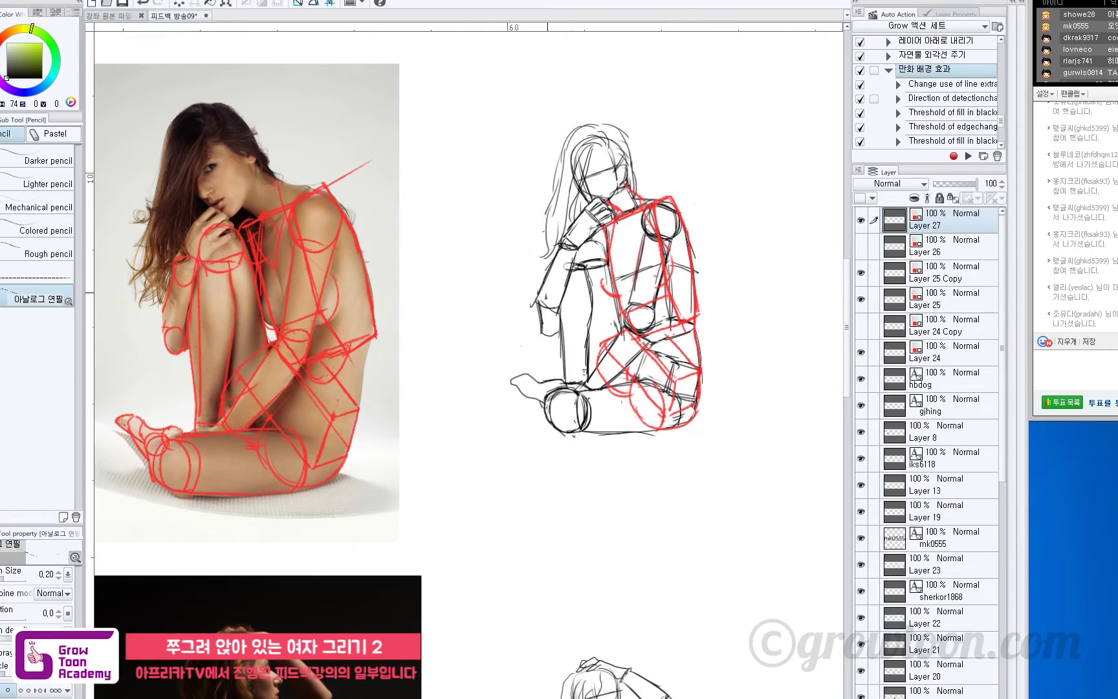
- Draw a red circle over the raised knee of the black seated sketch and try a contour line down the shin
mouse_move(594, 244)
mouse_down()
mouse_move(581, 278)
mouse_move(569, 251)
mouse_move(582, 280)
mouse_move(601, 272)
mouse_move(585, 282)
mouse_up()
key(ctrl+z)
key(ctrl+z)
drag(569, 251, 586, 281)
drag(570, 277, 587, 369)
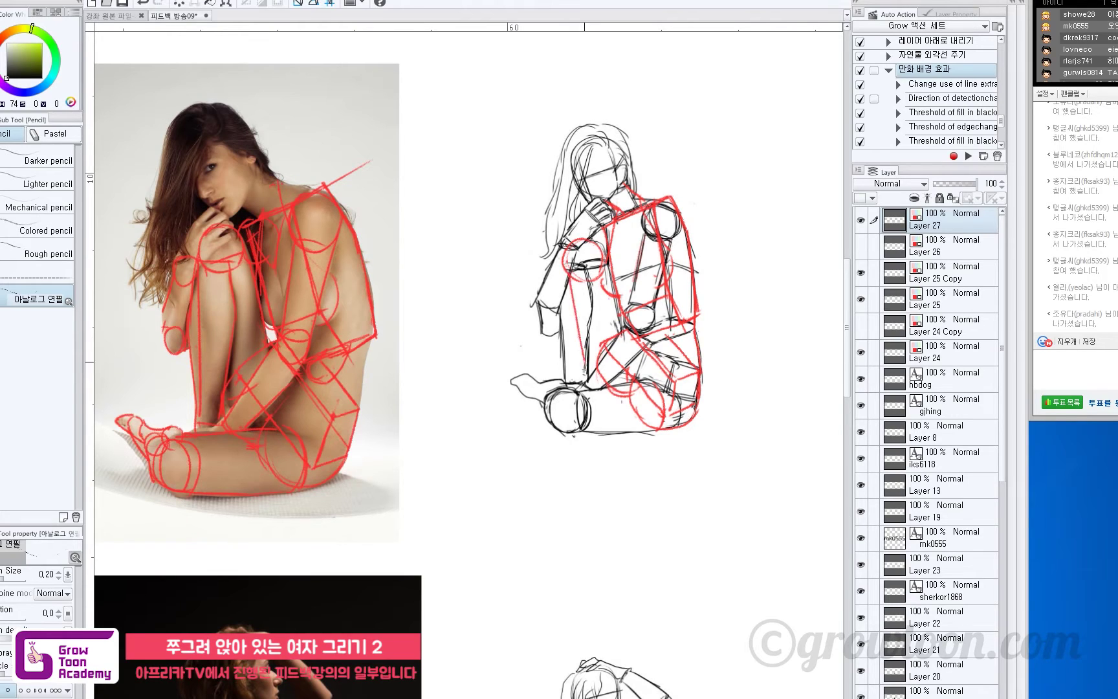
key(ctrl+z)
mouse_move(571, 275)
mouse_down()
mouse_move(605, 387)
mouse_move(573, 291)
mouse_move(597, 374)
mouse_up()
key(ctrl+z)
key(ctrl+z)
key(ctrl+z)
- Outline both sides of the raised lower leg in red, tapering from the knee circle down to the ankle
drag(601, 254, 623, 325)
key(ctrl+z)
key(ctrl+z)
key(ctrl+z)
drag(603, 249, 621, 318)
key(ctrl+z)
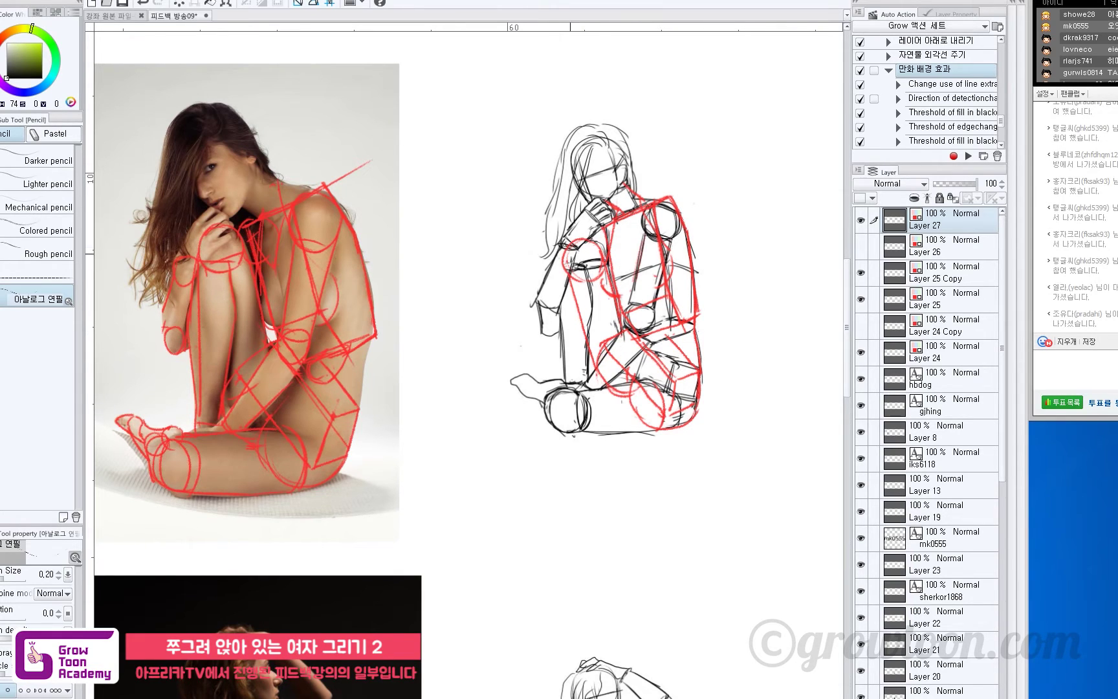
drag(567, 265, 565, 390)
key(ctrl+z)
key(ctrl+z)
drag(565, 244, 563, 278)
drag(562, 273, 568, 384)
key(ctrl+z)
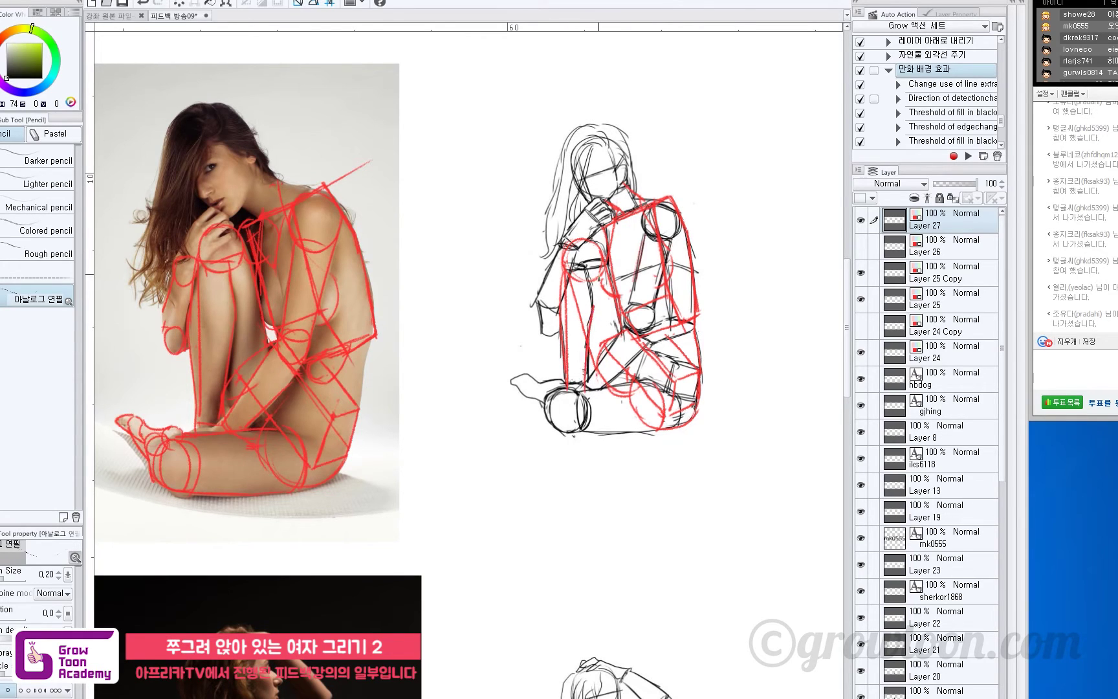
drag(590, 299, 599, 292)
drag(609, 321, 615, 331)
- Sketch a separate knee and shin diagram between photo and figure, with tapering side lines, an X beside the calf and a closed ankle
mouse_move(458, 235)
mouse_down()
mouse_move(441, 268)
mouse_move(457, 242)
mouse_move(453, 432)
mouse_up()
drag(438, 282, 448, 416)
drag(492, 332, 467, 451)
drag(482, 303, 499, 321)
drag(453, 435, 467, 433)
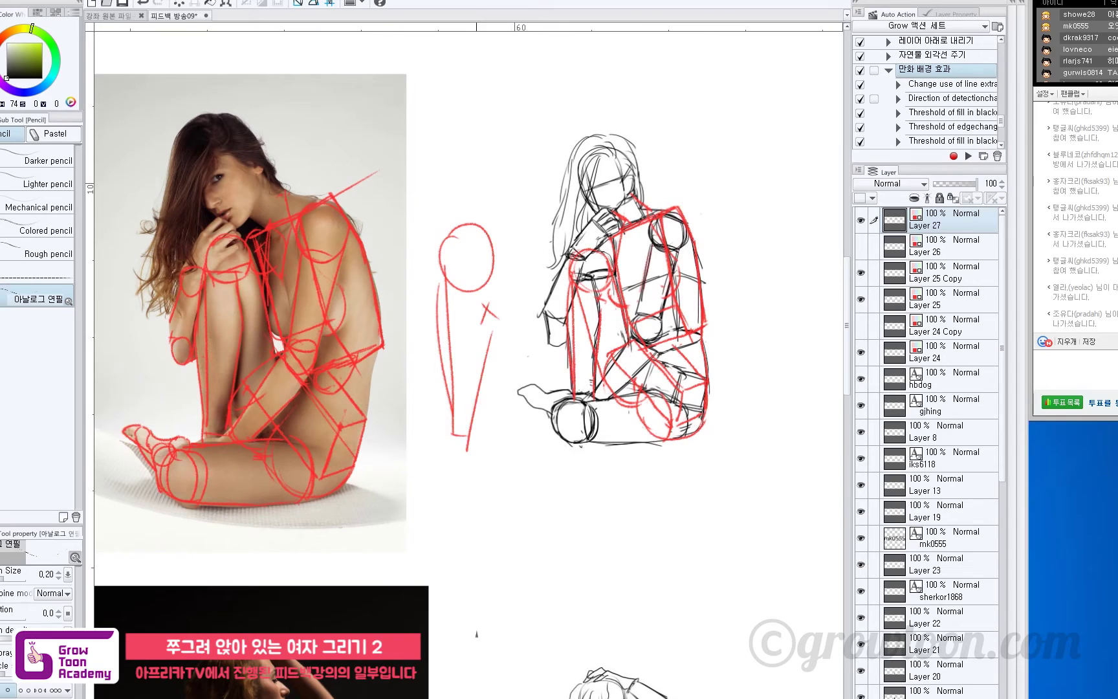
- Erase the X beside the calf in the knee diagram and redraw it smaller
key(e)
drag(482, 304, 490, 317)
key(p)
drag(493, 304, 483, 313)
drag(590, 354, 593, 321)
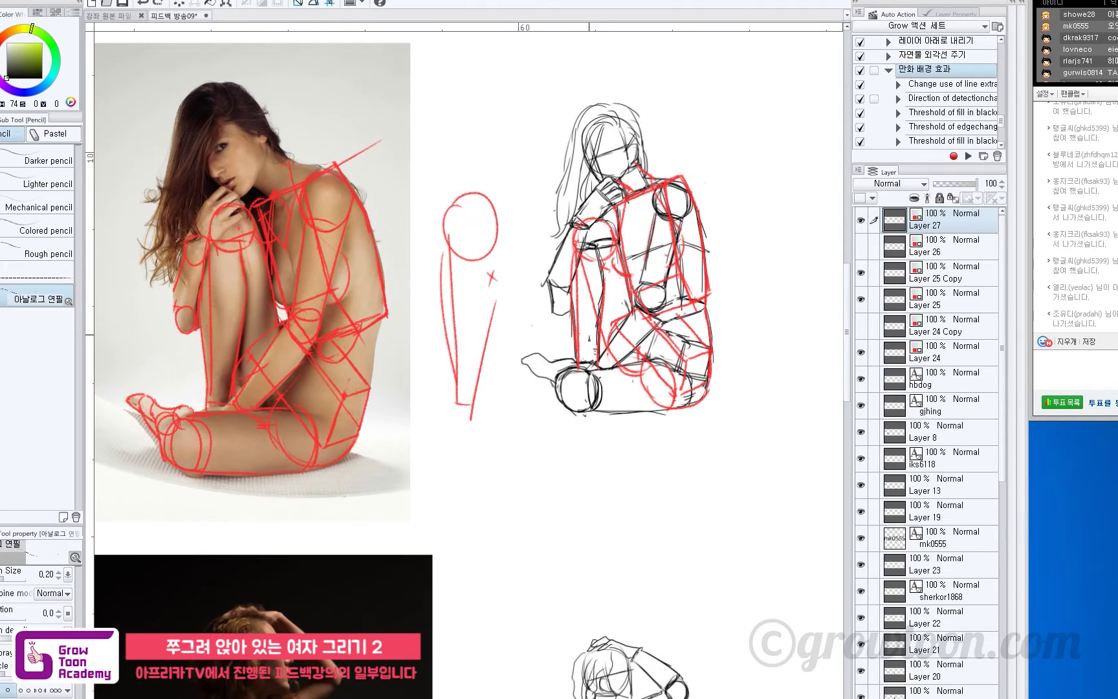
- Draw a large red circle in the blank canvas area beside the seated figure as the start of a new pose
mouse_move(737, 174)
mouse_down()
mouse_move(334, 244)
mouse_move(323, 232)
mouse_up()
mouse_move(560, 217)
mouse_down()
mouse_move(606, 241)
mouse_move(527, 244)
mouse_move(558, 281)
mouse_move(530, 226)
mouse_move(518, 256)
mouse_move(547, 193)
mouse_up()
key(ctrl+z)
key(ctrl+z)
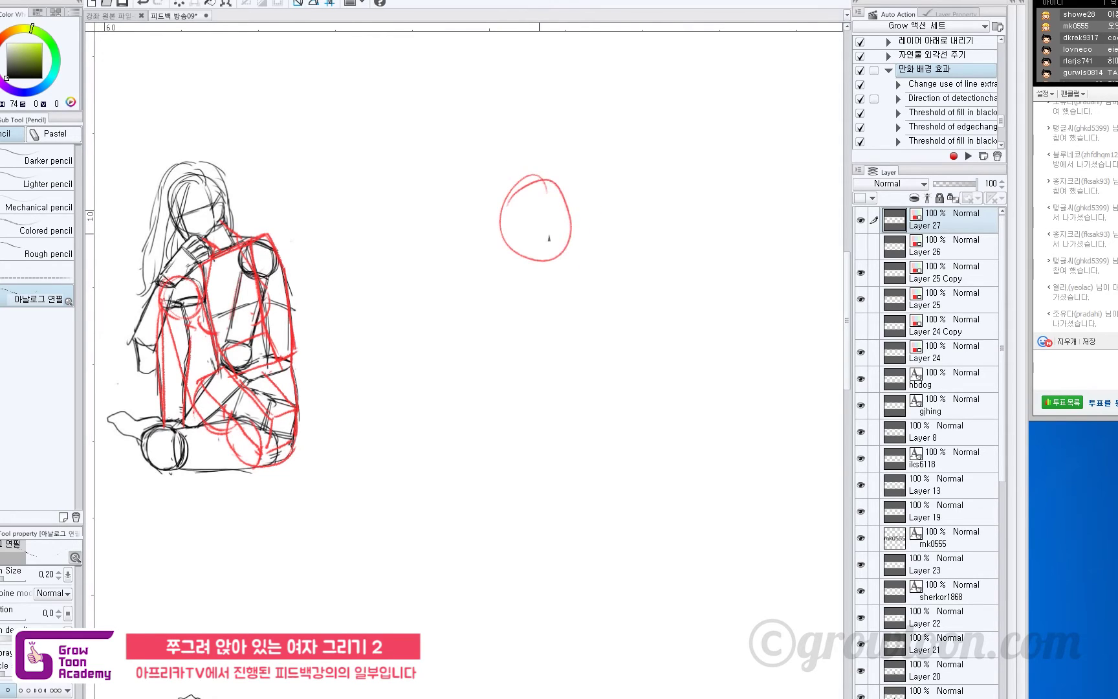
mouse_move(484, 244)
mouse_down()
mouse_move(495, 278)
mouse_move(587, 259)
mouse_move(591, 247)
mouse_move(591, 259)
mouse_move(569, 216)
mouse_move(548, 227)
mouse_move(591, 175)
mouse_move(503, 198)
mouse_move(497, 239)
mouse_up()
key(ctrl+z)
key(ctrl+z)
key(ctrl+z)
key(ctrl+z)
- Extend a box-shaped torso in perspective from the large circle, with its upper edge, corner line, end plane and lower edges
mouse_move(590, 173)
mouse_down()
mouse_move(546, 187)
mouse_move(574, 228)
mouse_move(502, 256)
mouse_move(498, 215)
mouse_up()
mouse_move(508, 208)
mouse_down()
mouse_move(616, 171)
mouse_move(677, 219)
mouse_up()
key(ctrl+z)
key(ctrl+z)
drag(627, 178, 668, 204)
mouse_move(602, 220)
mouse_down()
mouse_move(668, 259)
mouse_move(675, 241)
mouse_up()
drag(676, 243, 604, 263)
mouse_move(642, 239)
mouse_down()
mouse_move(569, 268)
mouse_move(517, 259)
mouse_move(601, 267)
mouse_move(660, 246)
mouse_up()
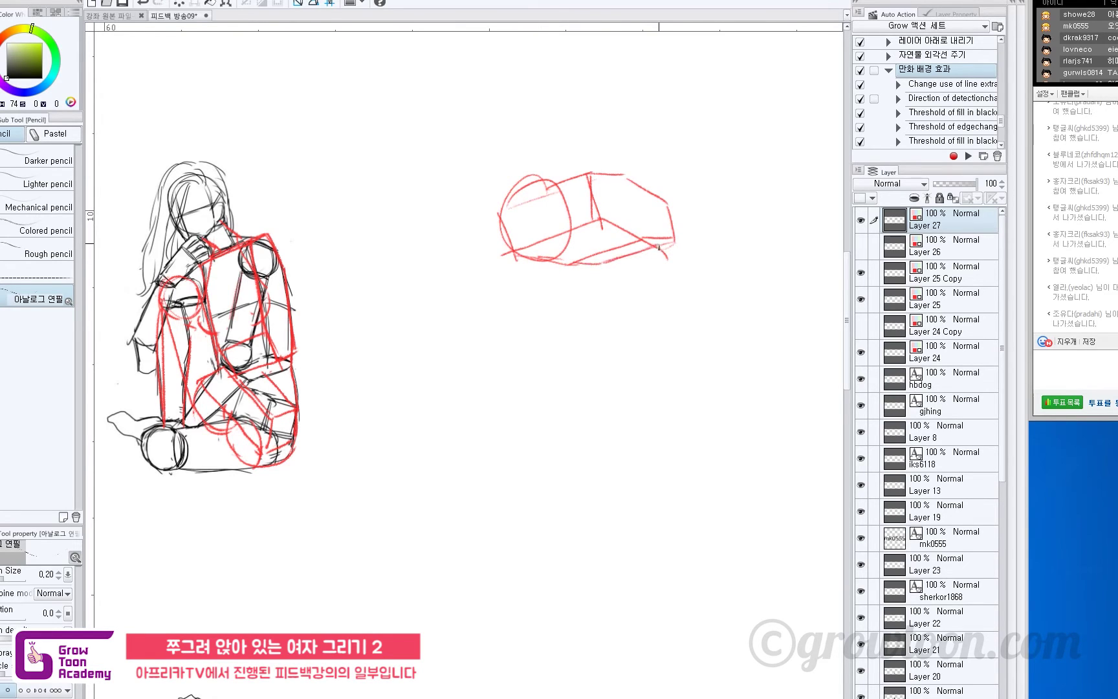
key(ctrl+z)
- Add overlapping circles along the upper end of the torso box and a smaller circle above them
mouse_move(620, 166)
mouse_down()
mouse_move(581, 186)
mouse_move(618, 213)
mouse_move(580, 184)
mouse_move(609, 212)
mouse_move(626, 202)
mouse_up()
key(ctrl+z)
mouse_move(625, 202)
mouse_down()
mouse_move(617, 160)
mouse_move(631, 180)
mouse_up()
key(ctrl+z)
mouse_move(606, 163)
mouse_down()
mouse_move(640, 156)
mouse_move(645, 198)
mouse_move(619, 206)
mouse_move(653, 193)
mouse_up()
mouse_move(657, 156)
mouse_down()
mouse_move(651, 194)
mouse_move(661, 147)
mouse_move(654, 196)
mouse_up()
mouse_move(633, 136)
mouse_down()
mouse_move(643, 164)
mouse_move(617, 151)
mouse_up()
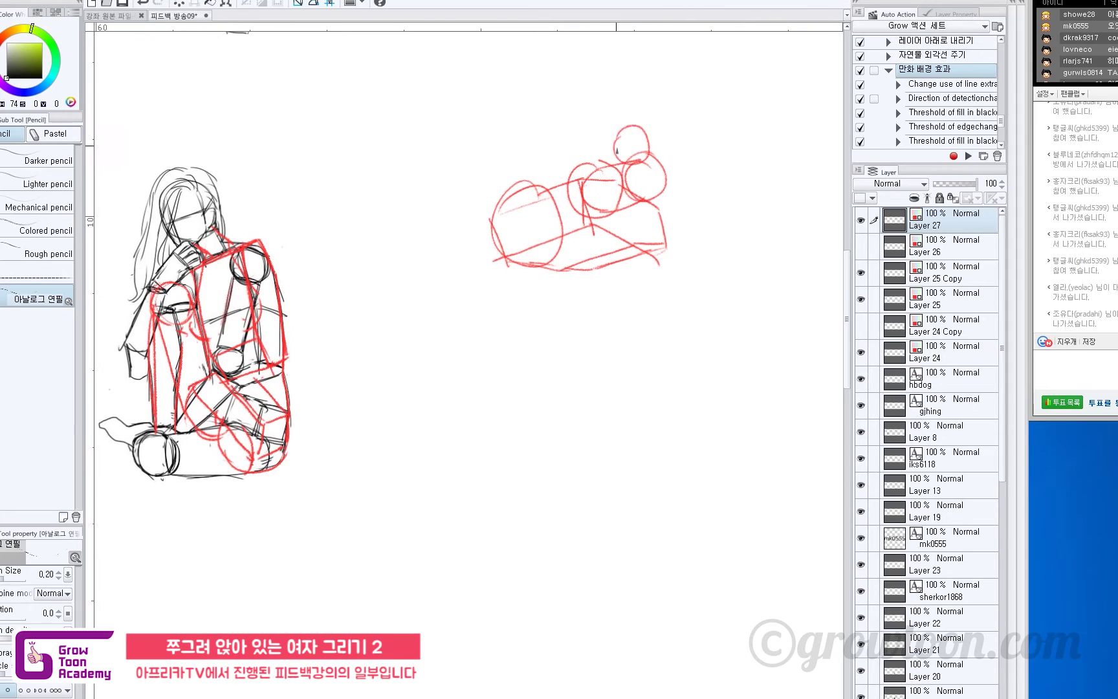
- Sketch the stacked hand shapes gripping an upright sword handle with a round pommel and a crossguard
drag(627, 103, 638, 192)
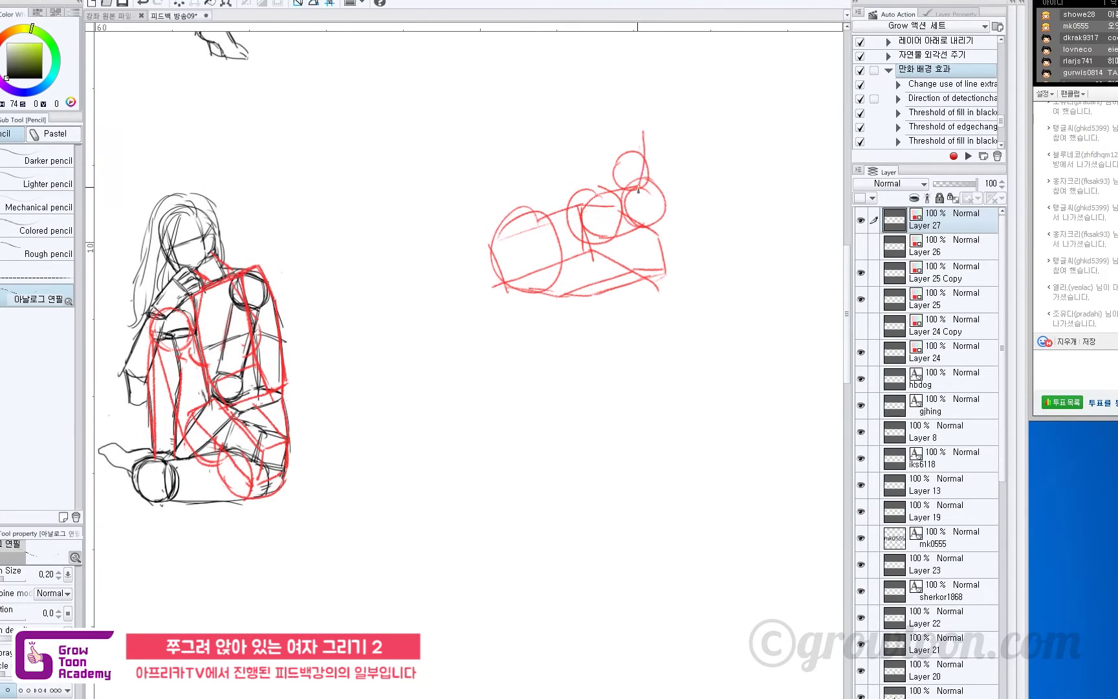
key(ctrl+z)
mouse_move(643, 131)
mouse_down()
mouse_move(643, 163)
mouse_move(644, 132)
mouse_move(614, 131)
mouse_move(626, 154)
mouse_move(618, 183)
mouse_up()
key(ctrl+z)
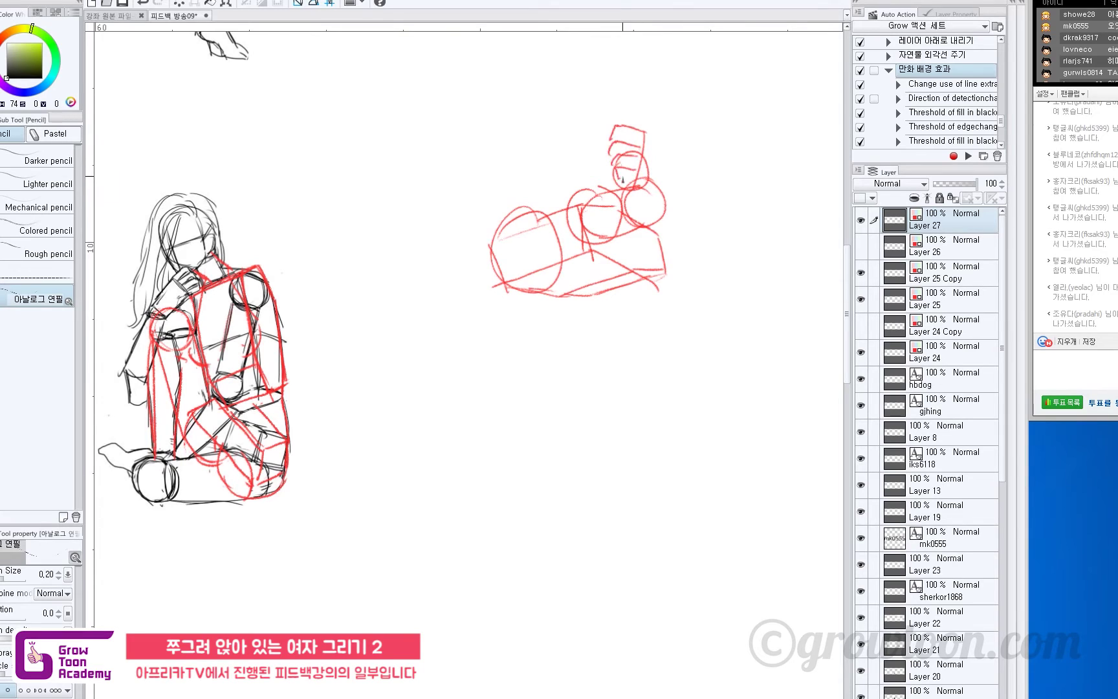
mouse_move(608, 134)
mouse_down()
mouse_move(600, 157)
mouse_move(603, 134)
mouse_move(599, 154)
mouse_move(639, 157)
mouse_up()
mouse_move(614, 111)
mouse_down()
mouse_move(614, 155)
mouse_move(636, 118)
mouse_move(637, 141)
mouse_up()
mouse_move(630, 94)
mouse_down()
mouse_move(626, 138)
mouse_move(628, 65)
mouse_move(632, 91)
mouse_up()
mouse_move(620, 196)
mouse_down()
mouse_move(618, 170)
mouse_move(633, 231)
mouse_move(638, 207)
mouse_move(613, 216)
mouse_move(576, 199)
mouse_move(578, 215)
mouse_move(567, 217)
mouse_move(688, 223)
mouse_up()
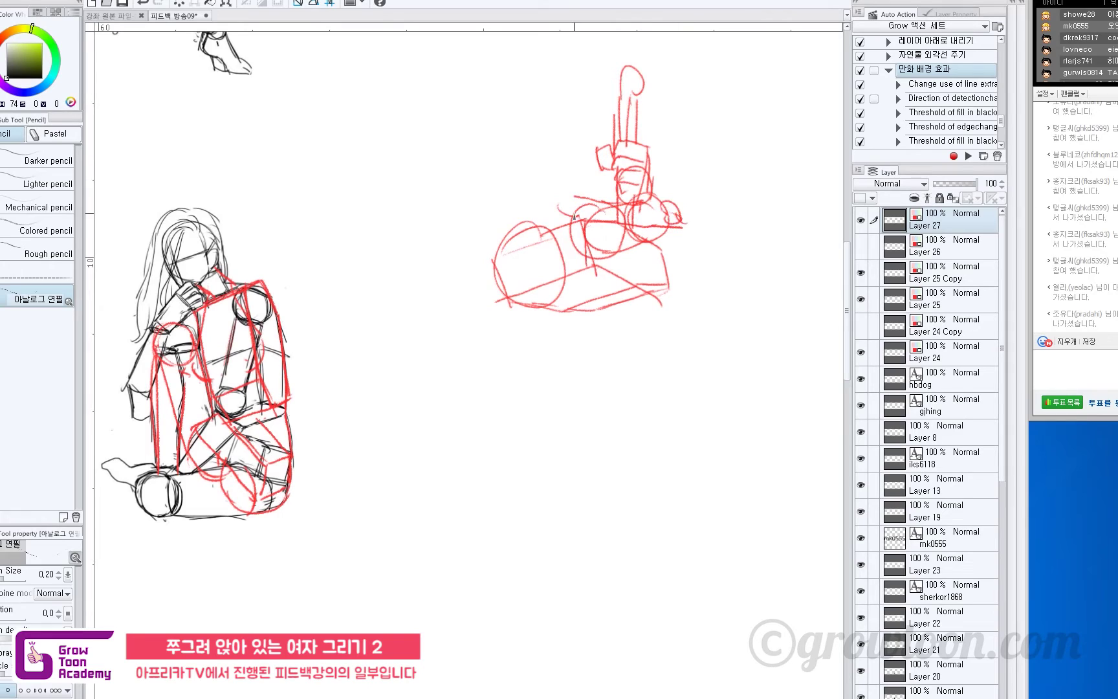
- Draw the long sword blade straight down from the crossguard with two edges and a centre ridge
mouse_move(578, 198)
mouse_down()
mouse_move(565, 214)
mouse_move(606, 422)
mouse_up()
drag(646, 225, 641, 515)
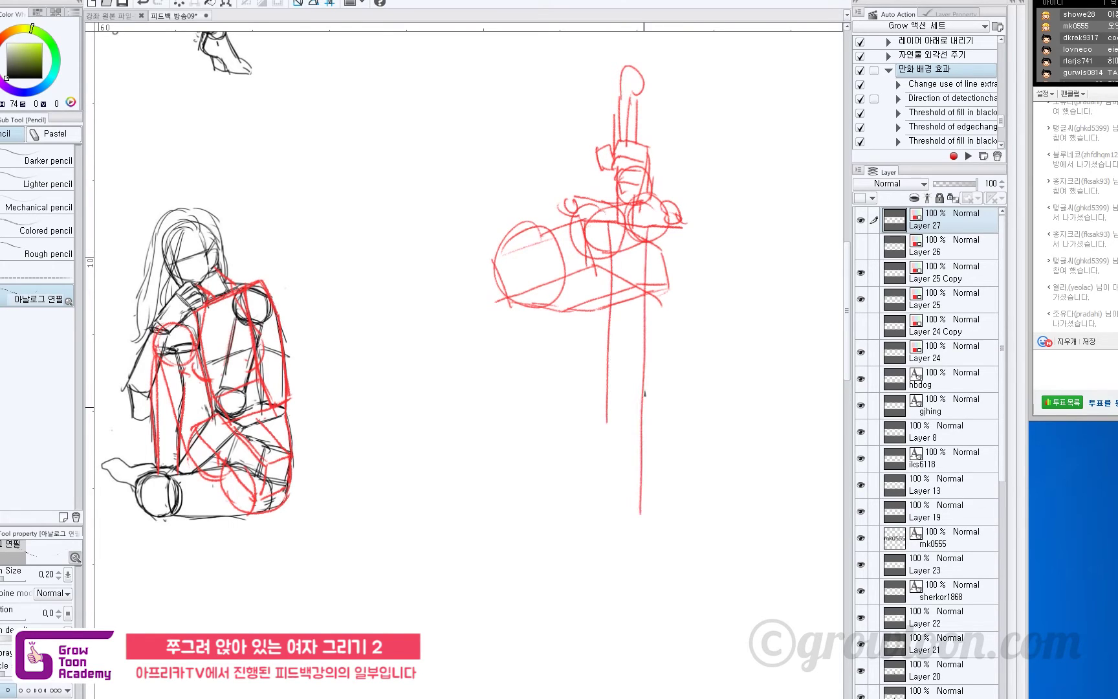
drag(607, 414, 605, 505)
mouse_move(635, 230)
mouse_down()
mouse_move(633, 363)
mouse_move(619, 521)
mouse_up()
drag(625, 442, 635, 482)
- Sketch the hanging arm below the large circle with shoulder, elbow and wrist circles, tapering segments and a hand
mouse_move(516, 301)
mouse_down()
mouse_move(532, 358)
mouse_move(541, 349)
mouse_move(497, 336)
mouse_move(541, 355)
mouse_move(527, 358)
mouse_up()
key(ctrl+z)
key(ctrl+z)
mouse_move(555, 332)
mouse_down()
mouse_move(555, 350)
mouse_move(489, 425)
mouse_up()
mouse_move(542, 361)
mouse_down()
mouse_move(517, 439)
mouse_move(486, 422)
mouse_move(515, 414)
mouse_move(488, 519)
mouse_move(514, 449)
mouse_move(499, 532)
mouse_move(487, 514)
mouse_move(511, 520)
mouse_move(490, 558)
mouse_move(507, 551)
mouse_up()
mouse_move(507, 499)
mouse_down()
mouse_move(525, 549)
mouse_move(509, 528)
mouse_move(512, 540)
mouse_up()
drag(506, 528, 511, 551)
drag(650, 396, 604, 415)
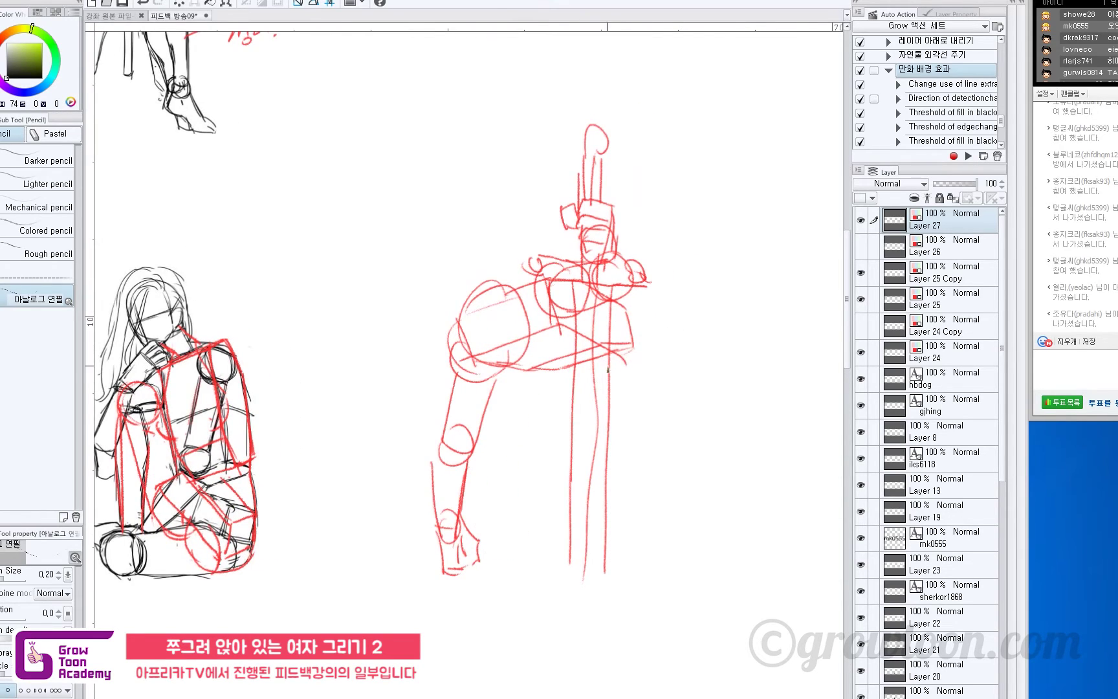
key(ctrl+z)
mouse_move(567, 375)
mouse_down()
mouse_move(625, 366)
mouse_move(637, 376)
mouse_up()
key(ctrl+z)
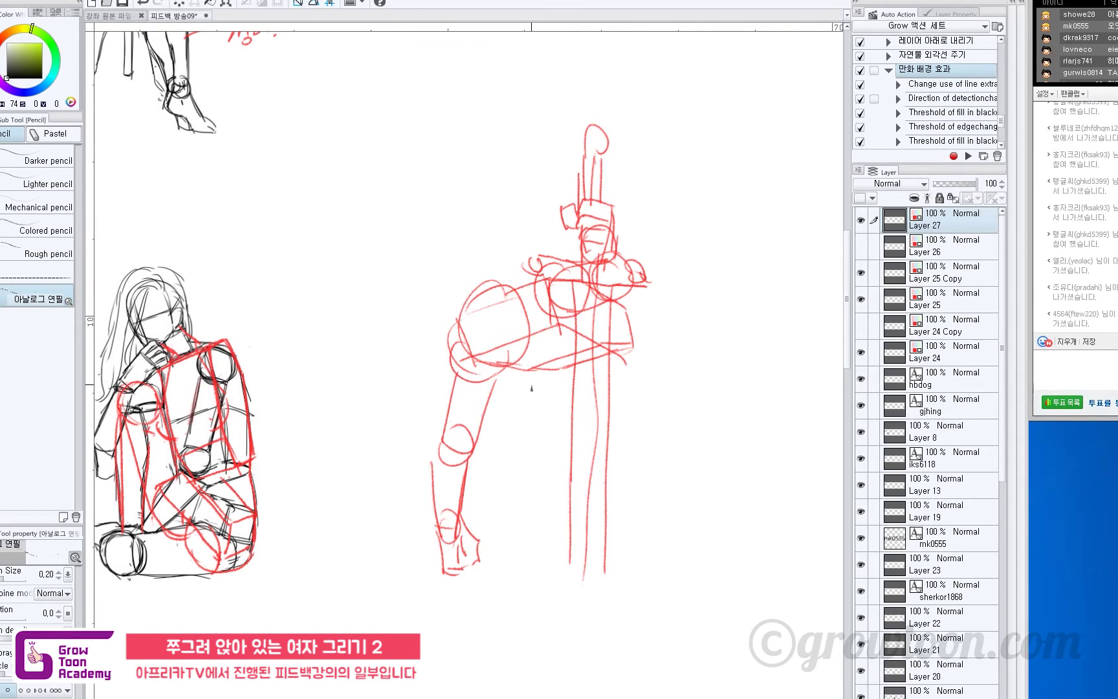
drag(602, 378, 655, 371)
drag(562, 379, 650, 356)
key(ctrl+z)
mouse_move(555, 379)
mouse_down()
mouse_move(642, 361)
mouse_move(663, 396)
mouse_move(629, 406)
mouse_up()
key(ctrl+z)
key(ctrl+z)
mouse_move(563, 378)
mouse_down()
mouse_move(662, 357)
mouse_move(663, 393)
mouse_move(666, 384)
mouse_move(558, 405)
mouse_move(558, 427)
mouse_up()
key(ctrl+z)
key(ctrl+z)
key(ctrl+z)
key(ctrl+z)
key(ctrl+z)
key(ctrl+z)
key(ctrl+z)
key(ctrl+z)
- Sketch the pelvis box behind the blade below the torso and clean up the excess line at its upper corner
mouse_move(562, 377)
mouse_down()
mouse_move(558, 425)
mouse_move(668, 395)
mouse_up()
key(ctrl+z)
key(ctrl+z)
mouse_move(604, 416)
mouse_down()
mouse_move(666, 398)
mouse_move(677, 420)
mouse_move(647, 414)
mouse_move(617, 375)
mouse_move(638, 405)
mouse_up()
drag(644, 336, 664, 387)
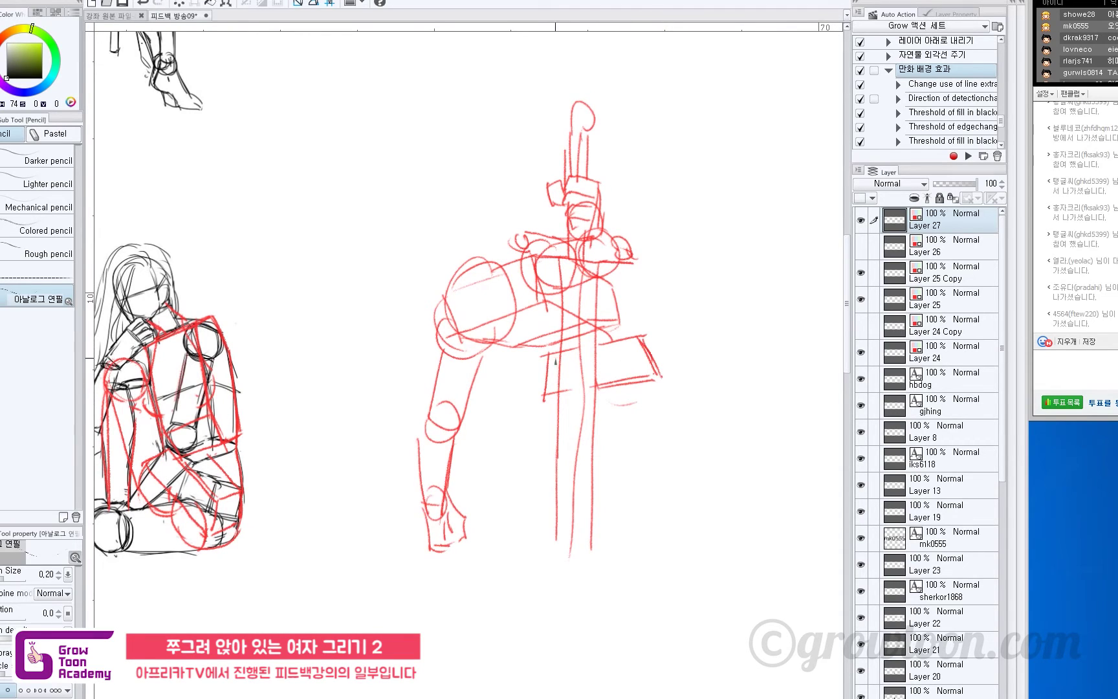
drag(547, 353, 578, 397)
key(e)
drag(646, 331, 618, 351)
key(p)
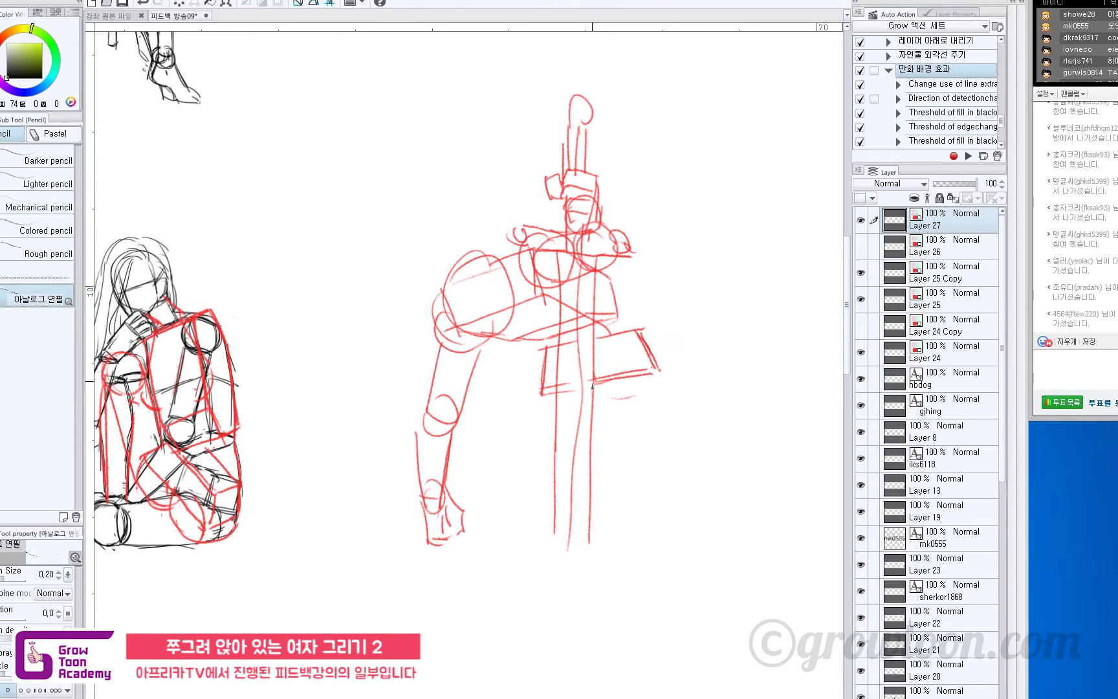
- Round off the underside of the pelvis box with a curved arc on each side of the blade
mouse_move(604, 396)
mouse_down()
mouse_move(651, 403)
mouse_move(658, 364)
mouse_up()
mouse_move(546, 399)
mouse_down()
mouse_move(583, 421)
mouse_move(603, 390)
mouse_move(597, 411)
mouse_move(613, 391)
mouse_move(642, 404)
mouse_move(607, 405)
mouse_move(653, 396)
mouse_move(658, 373)
mouse_move(586, 418)
mouse_move(561, 415)
mouse_up()
key(ctrl+z)
key(ctrl+z)
key(ctrl+z)
key(ctrl+z)
key(ctrl+z)
key(ctrl+z)
key(ctrl+z)
drag(544, 386, 561, 419)
key(ctrl+z)
drag(560, 422, 561, 420)
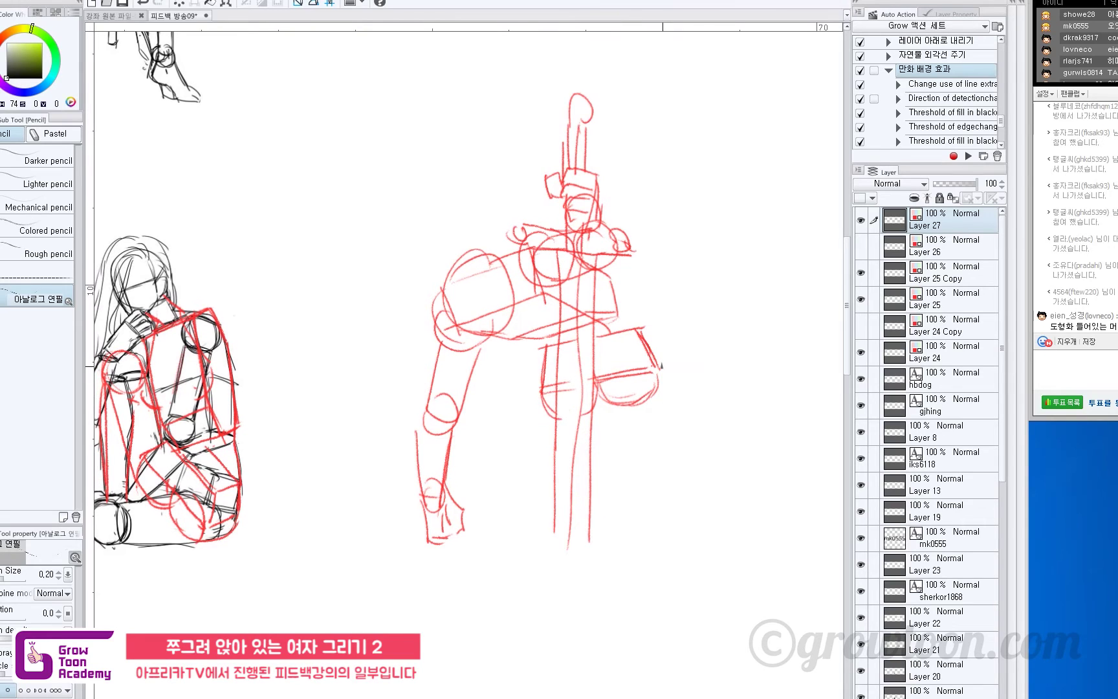
- Draw the foreshortened thigh and knee of the upright leg as rounded forms over the right half of the pelvis
drag(645, 337, 651, 338)
key(ctrl+z)
mouse_move(618, 341)
mouse_down()
mouse_move(601, 364)
mouse_move(660, 363)
mouse_move(651, 379)
mouse_move(656, 352)
mouse_move(620, 349)
mouse_move(659, 319)
mouse_move(619, 361)
mouse_move(644, 316)
mouse_move(663, 364)
mouse_move(634, 392)
mouse_move(633, 377)
mouse_move(663, 381)
mouse_move(613, 359)
mouse_move(604, 378)
mouse_move(603, 355)
mouse_move(638, 406)
mouse_up()
key(ctrl+z)
key(ctrl+z)
key(ctrl+z)
key(ctrl+z)
mouse_move(644, 306)
mouse_down()
mouse_move(658, 354)
mouse_move(655, 312)
mouse_up()
- Outline the upright lower leg with shin and calf lines tapering down from the raised knee
drag(632, 372, 629, 492)
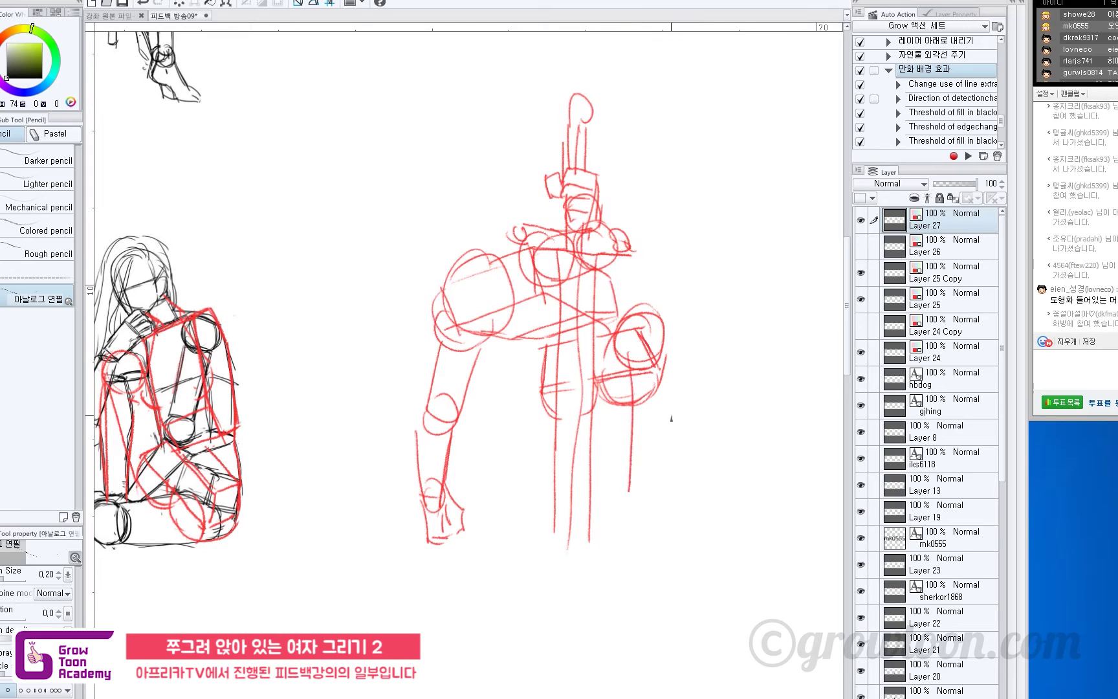
drag(671, 396, 663, 443)
drag(655, 454, 647, 495)
key(ctrl+z)
drag(674, 402, 648, 498)
drag(619, 391, 626, 488)
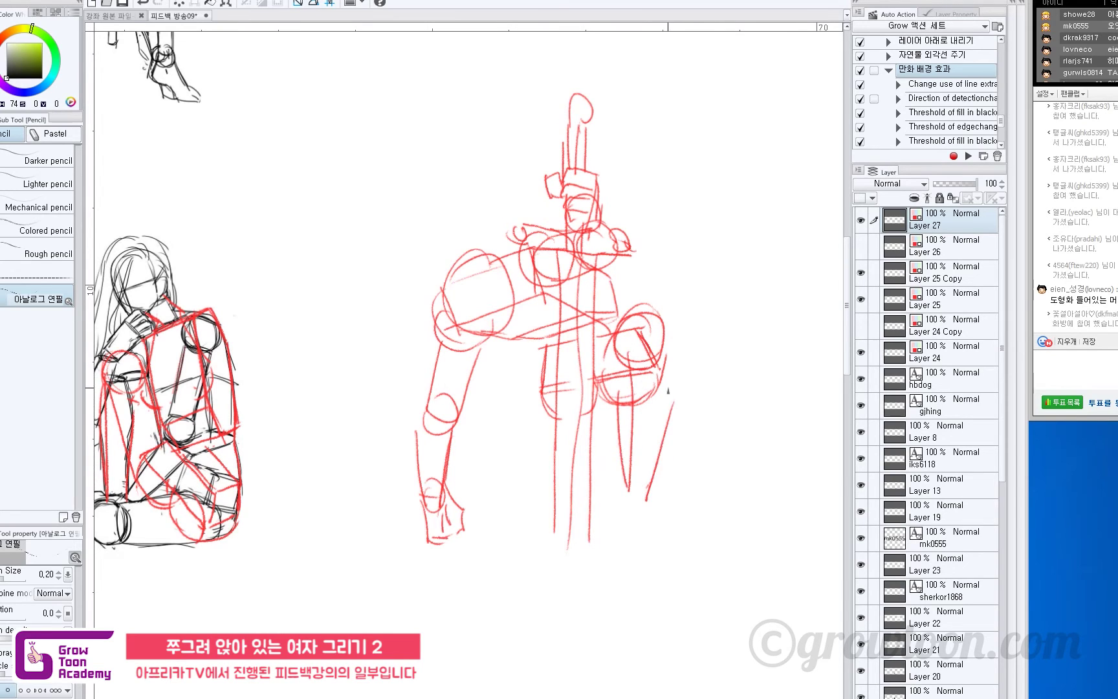
drag(637, 407, 629, 506)
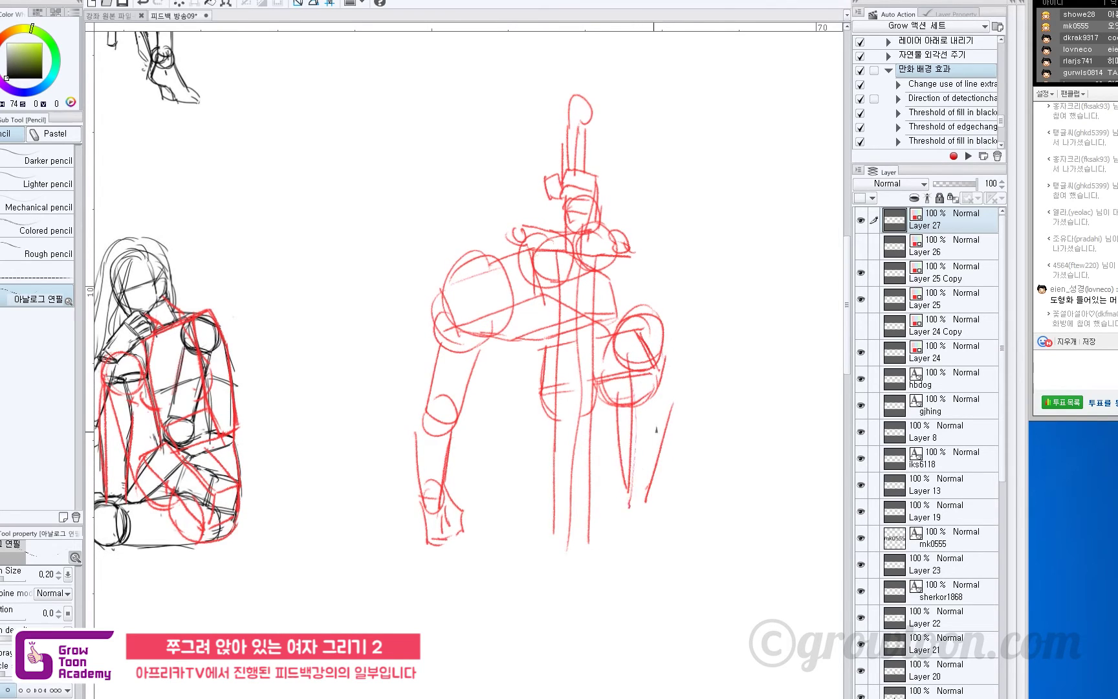
drag(669, 414, 644, 509)
drag(619, 442, 629, 467)
- Sketch the kneeling leg's thigh from the pelvis down to a knee circle beside the hanging hand
drag(570, 395, 574, 394)
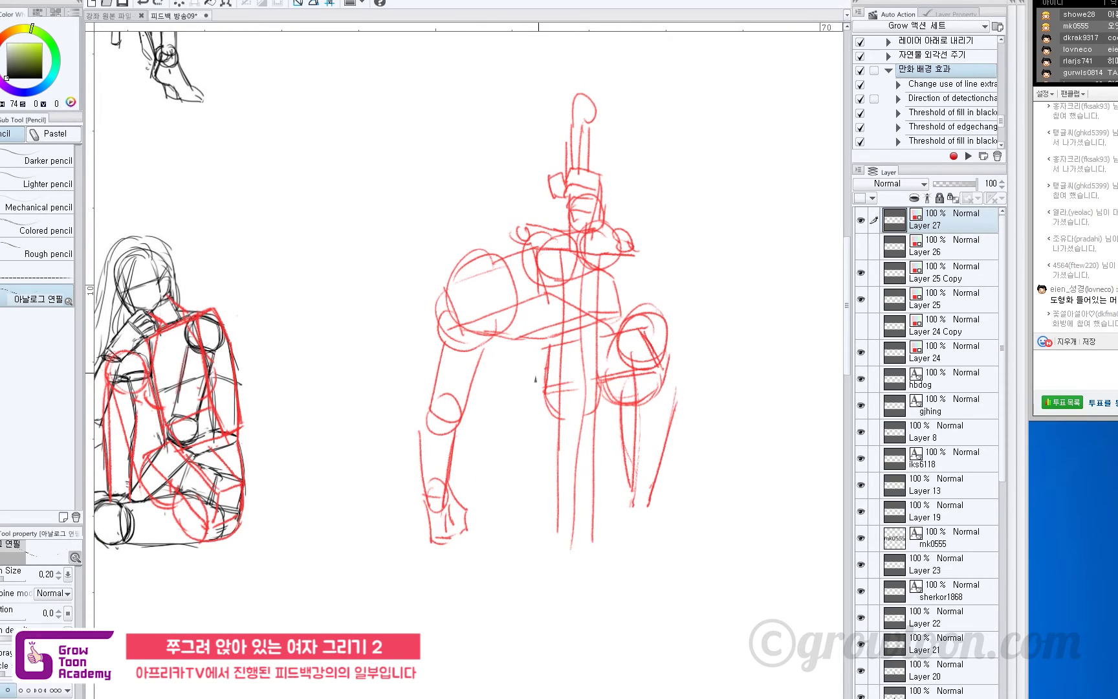
key(ctrl+z)
drag(585, 418, 506, 488)
mouse_move(521, 384)
mouse_down()
mouse_move(473, 451)
mouse_move(502, 486)
mouse_up()
mouse_move(471, 457)
mouse_down()
mouse_move(499, 484)
mouse_move(464, 493)
mouse_move(477, 453)
mouse_up()
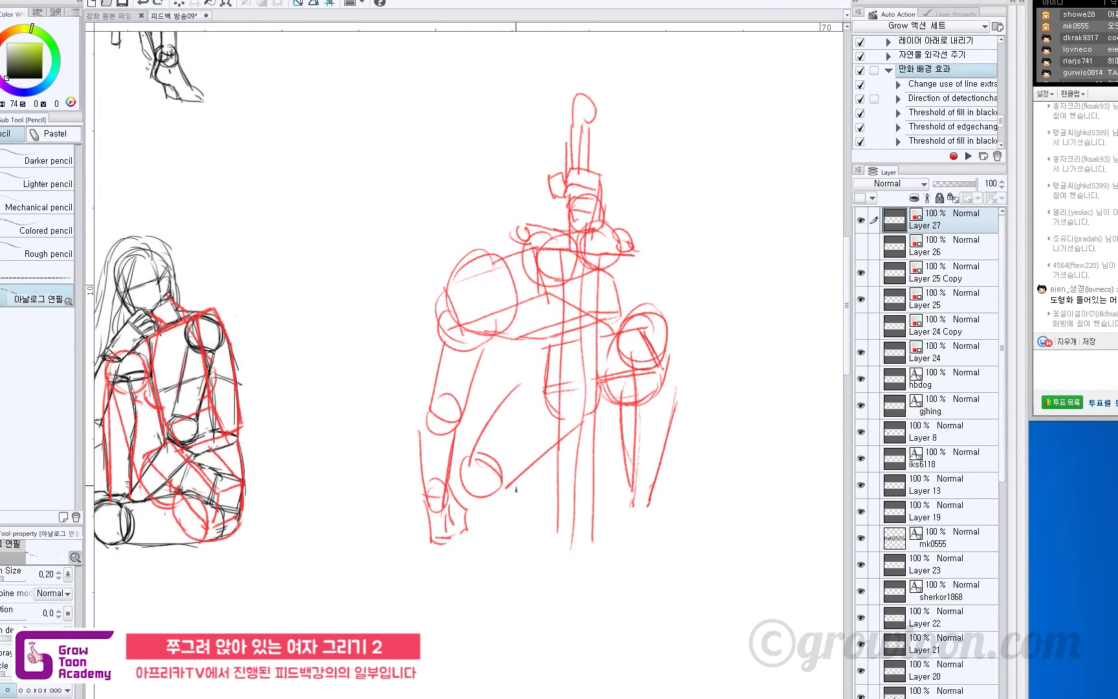
- Draw the kneeling leg's folded shin running back behind the blade, with its ankle circle and foot
drag(487, 499, 576, 467)
mouse_move(512, 450)
mouse_down()
mouse_move(593, 448)
mouse_move(580, 447)
mouse_move(578, 474)
mouse_move(584, 427)
mouse_move(624, 469)
mouse_move(600, 475)
mouse_move(620, 477)
mouse_up()
key(ctrl+z)
key(ctrl+z)
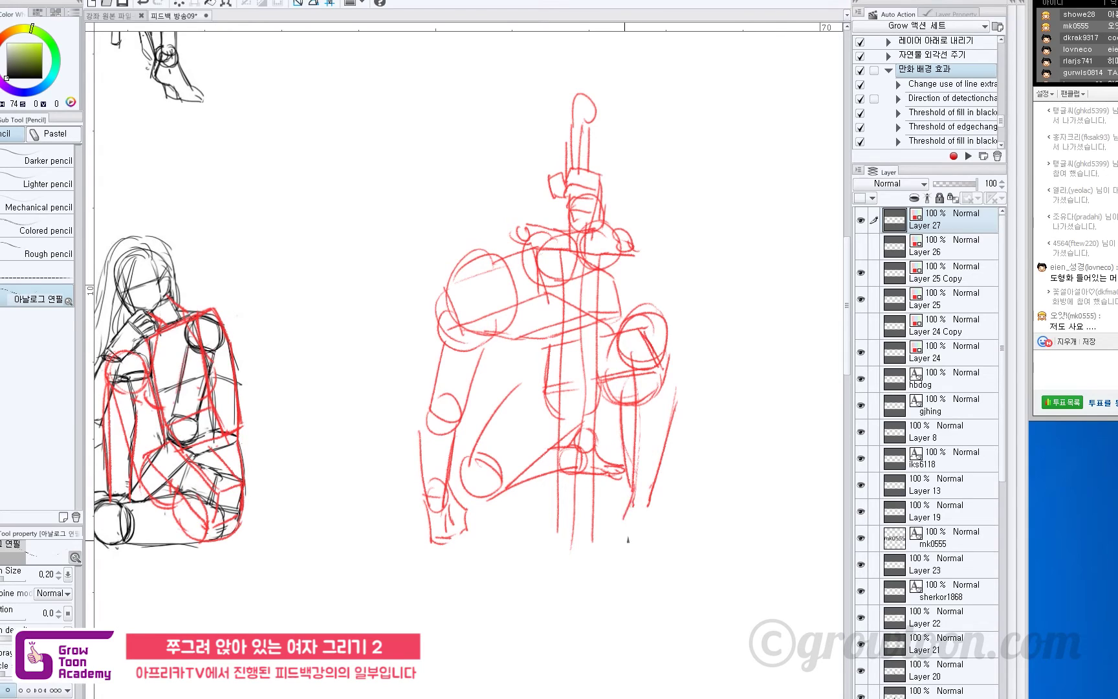
- Add the ankle circle and foot to the upright leg and touch up the contour beside its knee
mouse_move(628, 539)
mouse_down()
mouse_move(647, 570)
mouse_move(671, 557)
mouse_move(664, 565)
mouse_up()
mouse_move(650, 512)
mouse_down()
mouse_move(664, 548)
mouse_move(619, 547)
mouse_move(628, 564)
mouse_move(624, 555)
mouse_move(672, 560)
mouse_up()
key(ctrl+z)
drag(671, 335, 668, 378)
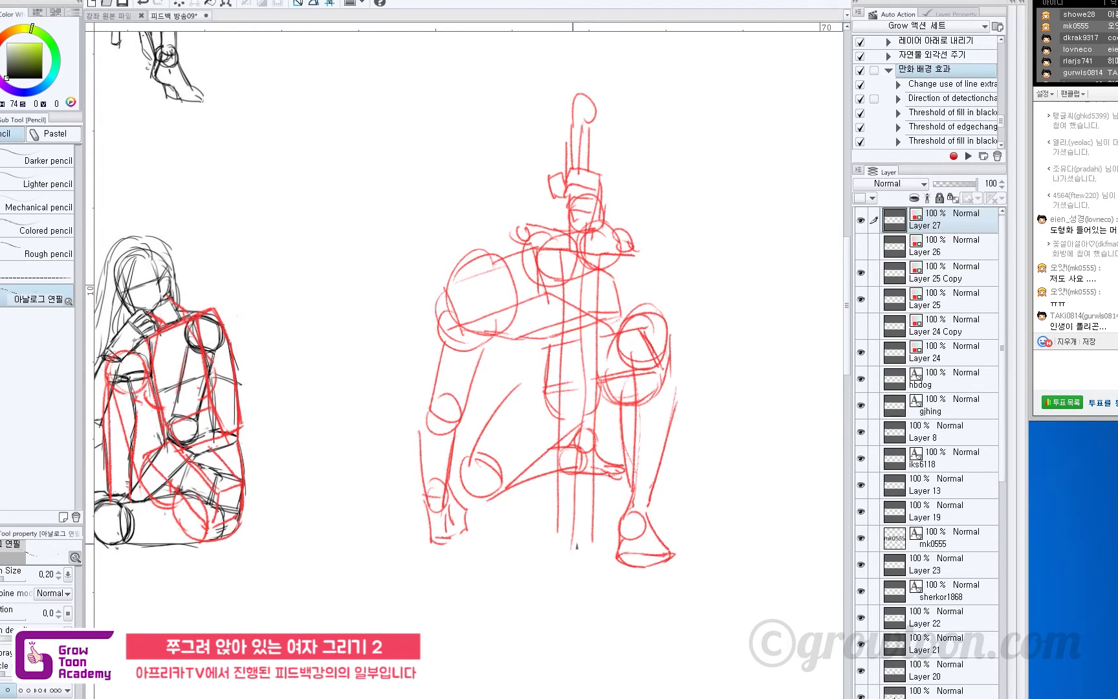
- Undo the strokes of both legs, back to the hip circles on the pelvis
drag(550, 561, 585, 557)
mouse_move(603, 542)
mouse_down()
mouse_move(600, 560)
mouse_move(555, 547)
mouse_move(551, 562)
mouse_up()
key(ctrl+z)
key(ctrl+z)
key(ctrl+z)
key(ctrl+z)
key(ctrl+z)
key(ctrl+z)
key(ctrl+z)
key(ctrl+z)
key(ctrl+z)
key(ctrl+z)
key(ctrl+z)
key(ctrl+z)
key(ctrl+z)
key(ctrl+z)
key(ctrl+z)
key(ctrl+z)
key(ctrl+z)
key(ctrl+z)
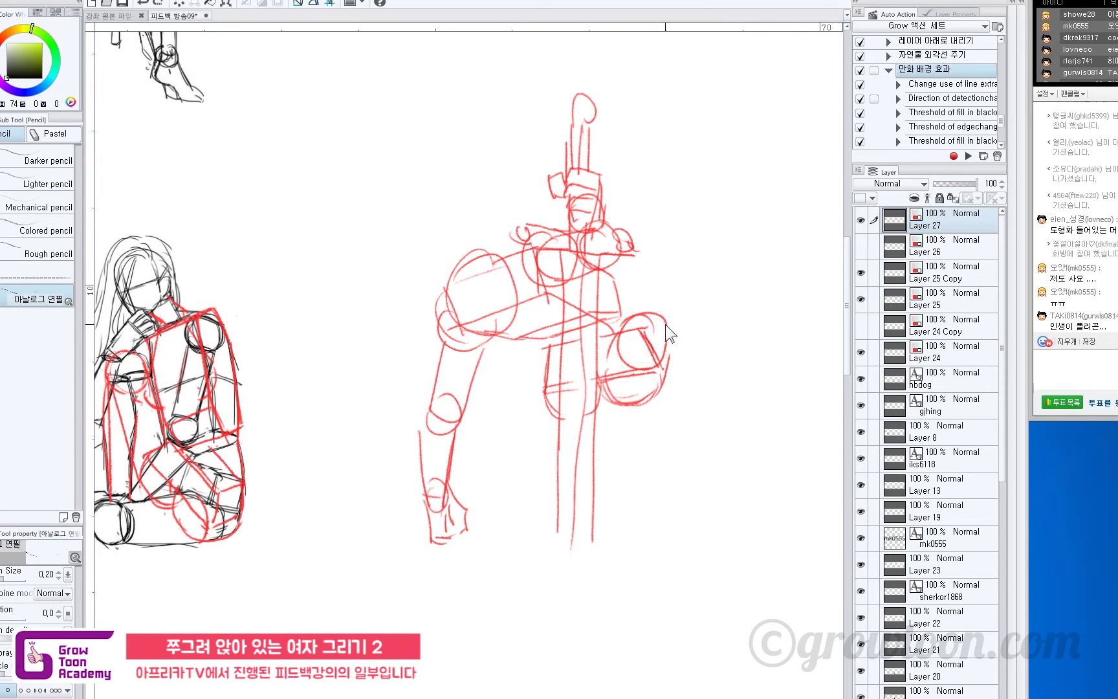
- Undo the hip circles and the pelvis box below the torso
key(ctrl+z)
key(ctrl+z)
key(ctrl+z)
key(ctrl+z)
key(ctrl+z)
key(ctrl+z)
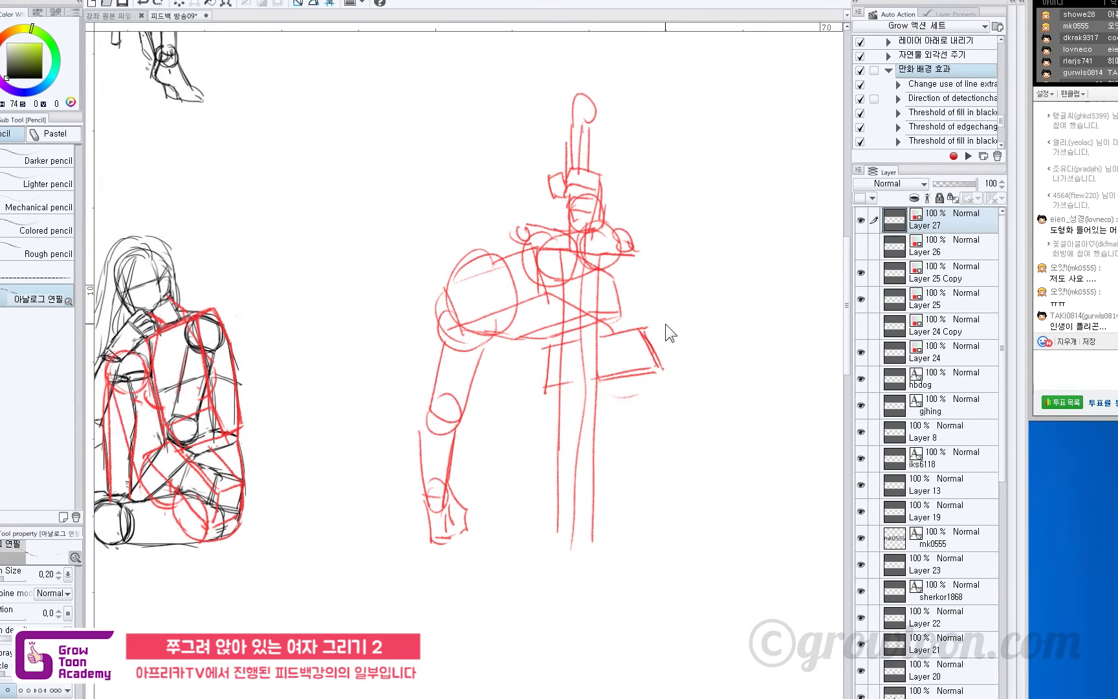
key(ctrl+z)
key(ctrl+z)
key(ctrl+z)
key(ctrl+z)
key(ctrl+z)
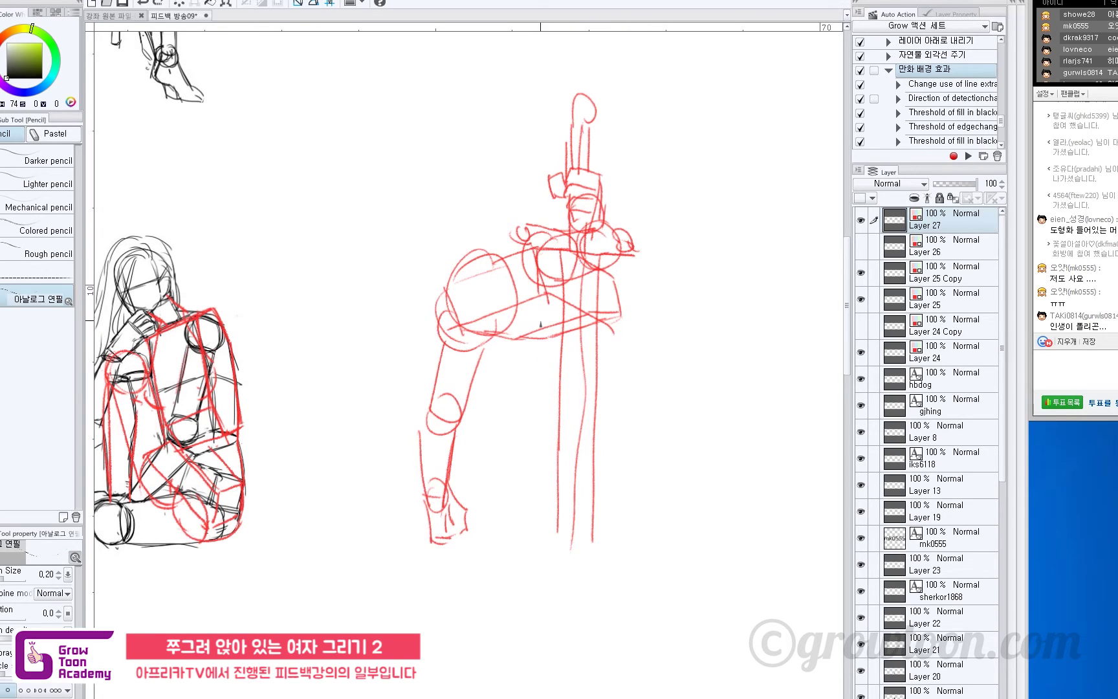
- Mark the waist at the torso's lower end with cross lines, a small ellipse and a short line toward the hips
drag(557, 301, 608, 284)
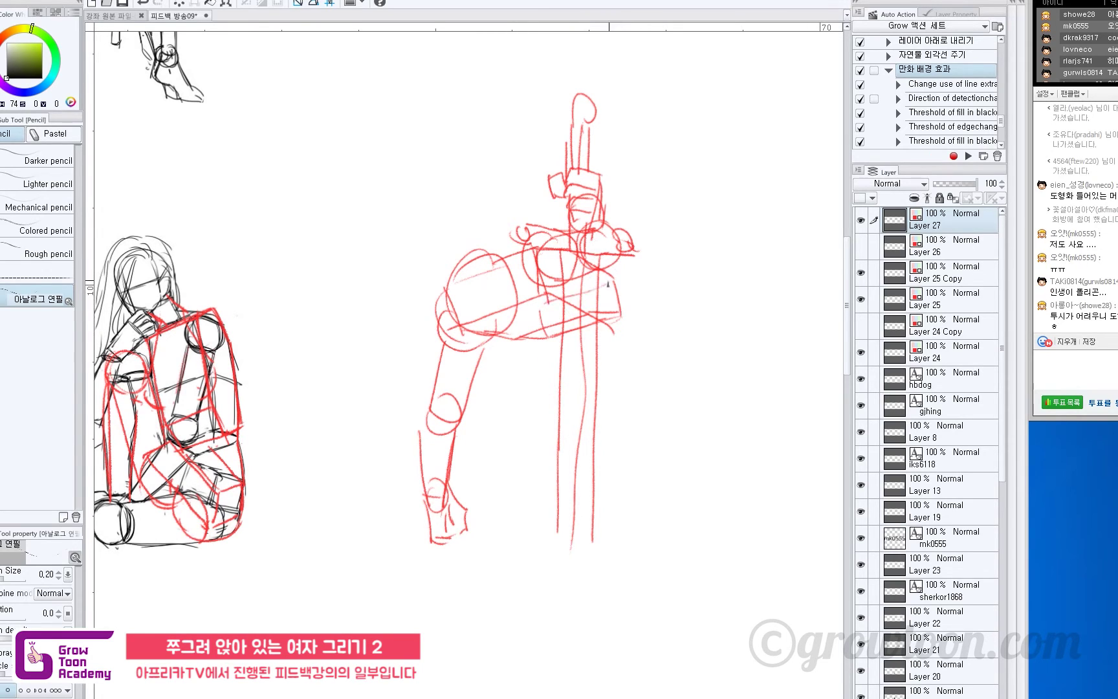
drag(536, 326, 542, 353)
mouse_move(577, 297)
mouse_down()
mouse_move(567, 319)
mouse_move(595, 311)
mouse_move(607, 333)
mouse_move(579, 343)
mouse_move(631, 330)
mouse_move(605, 395)
mouse_up()
key(ctrl+z)
key(ctrl+z)
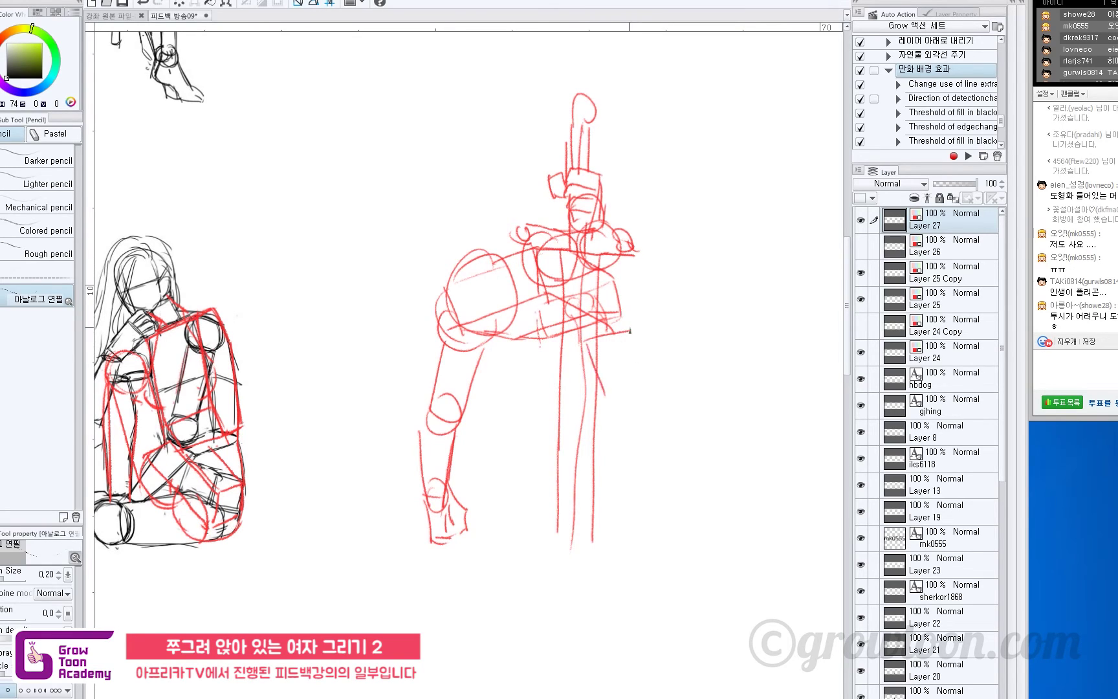
key(ctrl+z)
key(ctrl+z)
mouse_move(603, 339)
mouse_down()
mouse_move(618, 382)
mouse_move(607, 388)
mouse_move(631, 334)
mouse_move(654, 368)
mouse_move(607, 380)
mouse_move(545, 346)
mouse_move(555, 345)
mouse_move(544, 387)
mouse_move(659, 372)
mouse_up()
key(ctrl+z)
key(ctrl+z)
key(ctrl+z)
key(ctrl+z)
key(ctrl+z)
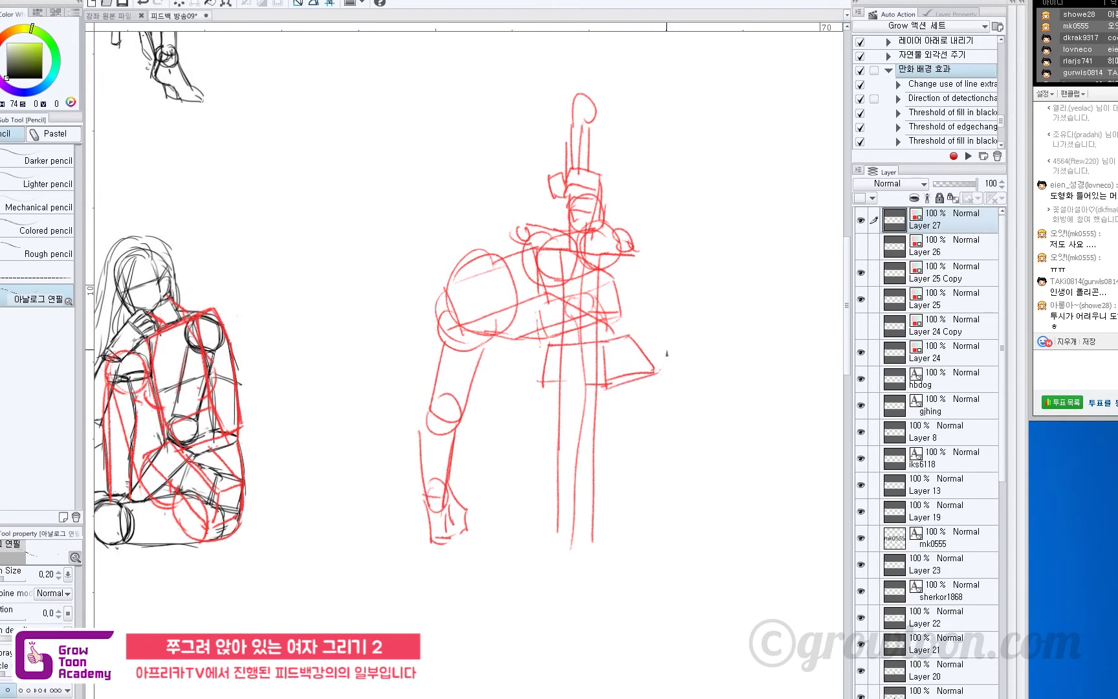
key(ctrl+z)
key(ctrl+z)
key(ctrl+z)
key(ctrl+z)
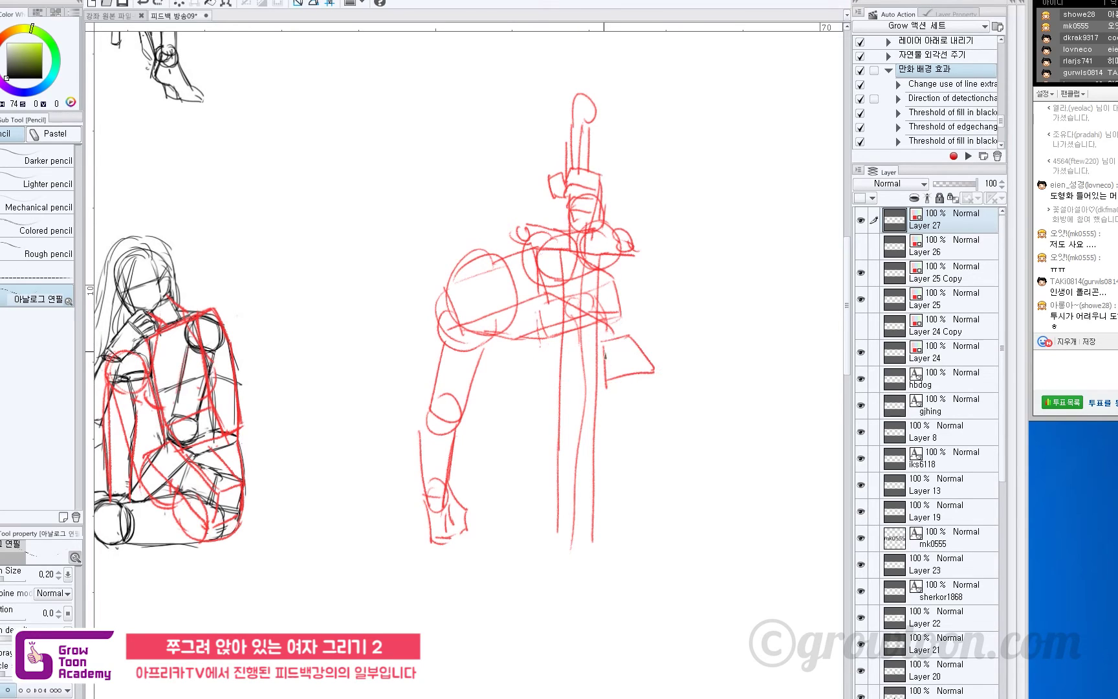
key(ctrl+z)
key(ctrl+z)
key(ctrl+z)
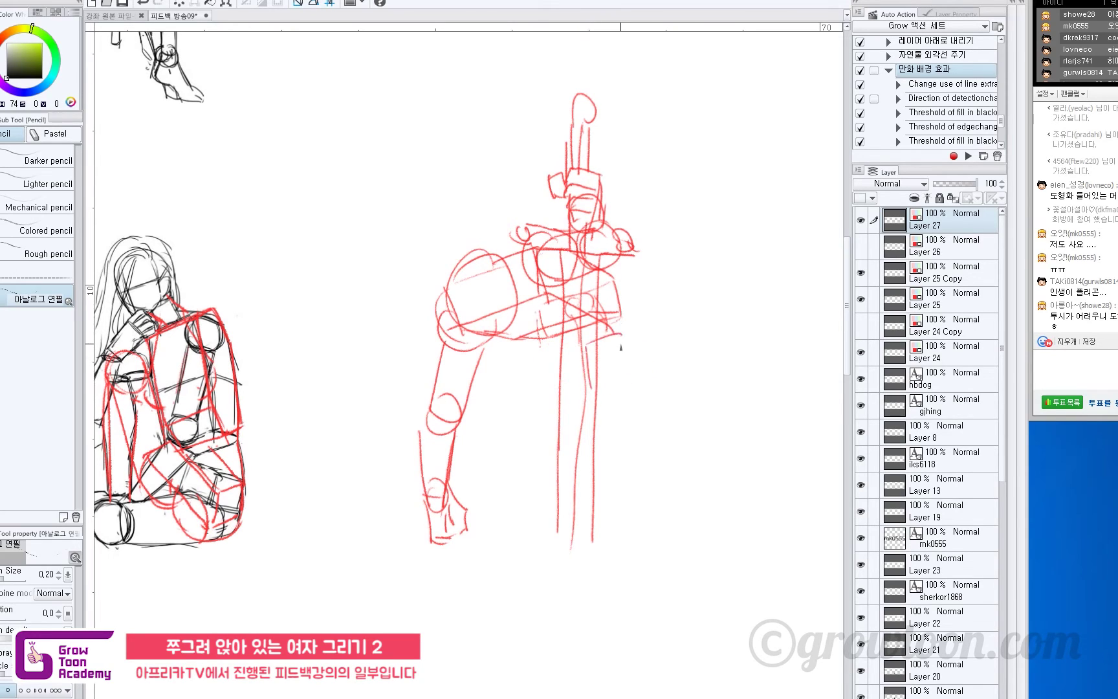
key(ctrl+z)
- Draw the pelvis box directly below the waist, with a slanted outer side reaching past the blade
mouse_move(587, 347)
mouse_down()
mouse_move(620, 342)
mouse_move(647, 380)
mouse_up()
key(ctrl+z)
drag(559, 349, 600, 343)
key(ctrl+z)
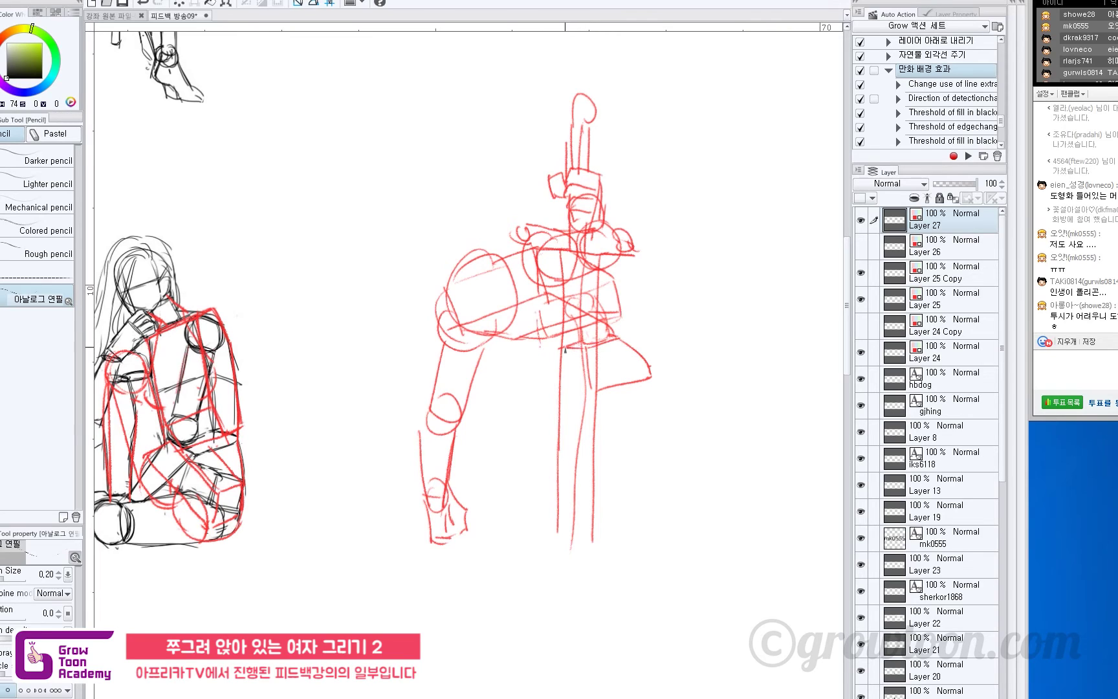
drag(584, 343, 599, 343)
drag(583, 385, 560, 386)
key(ctrl+z)
mouse_move(562, 385)
mouse_down()
mouse_move(593, 390)
mouse_move(558, 387)
mouse_move(600, 385)
mouse_move(605, 398)
mouse_move(641, 354)
mouse_up()
key(ctrl+z)
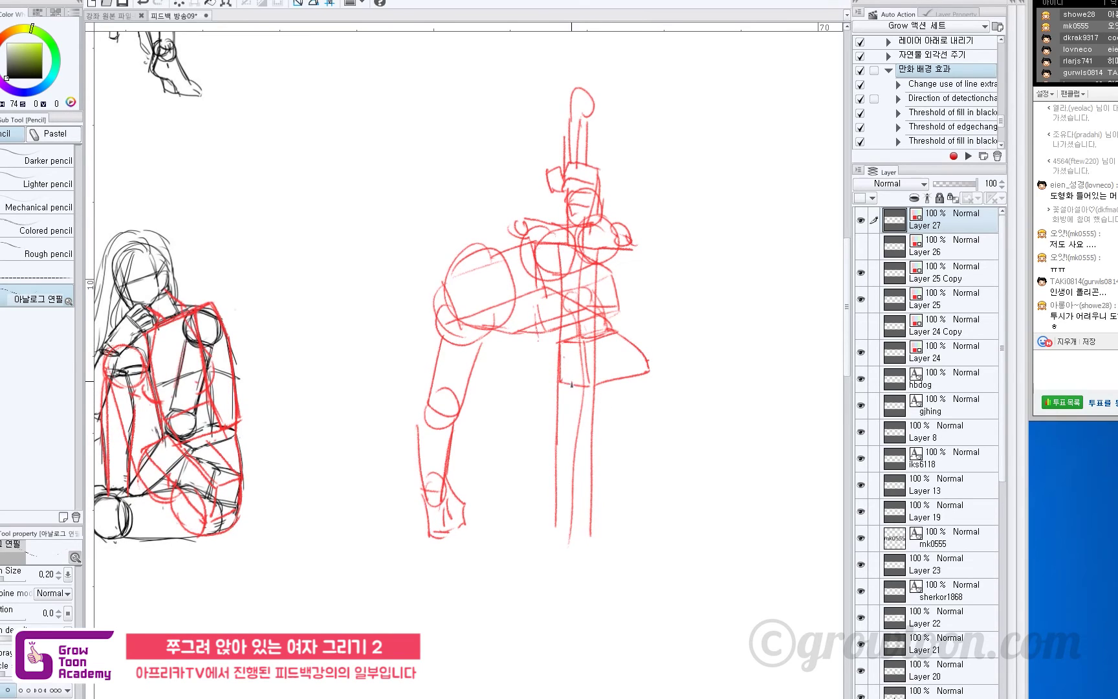
- Round out the pelvis with a large buttock curve and a smaller hip curve across the blade
mouse_move(571, 386)
mouse_down()
mouse_move(587, 407)
mouse_move(638, 396)
mouse_move(648, 378)
mouse_move(614, 411)
mouse_move(647, 374)
mouse_move(585, 407)
mouse_move(649, 374)
mouse_move(596, 356)
mouse_move(473, 367)
mouse_up()
key(ctrl+z)
key(ctrl+z)
key(ctrl+z)
key(ctrl+z)
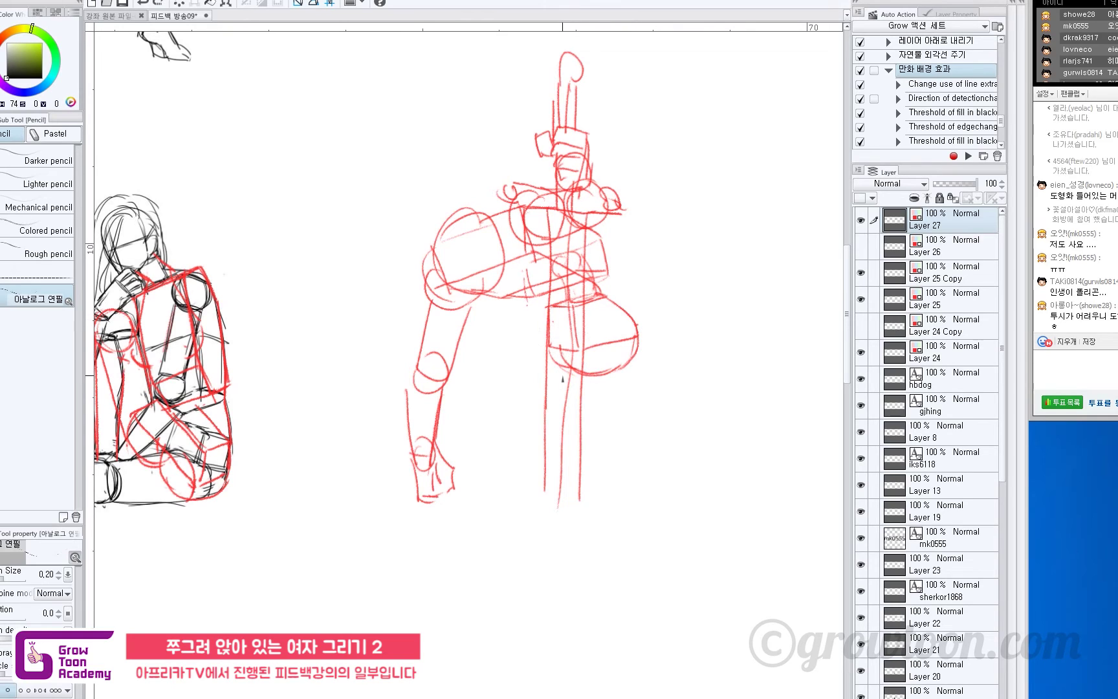
drag(482, 296, 545, 317)
key(ctrl+z)
- Draw the kneeling thigh tapering down from the buttock to a knee circle at the foot of the blade
drag(613, 376, 551, 471)
key(ctrl+z)
key(ctrl+z)
mouse_move(544, 376)
mouse_down()
mouse_move(518, 476)
mouse_move(553, 466)
mouse_up()
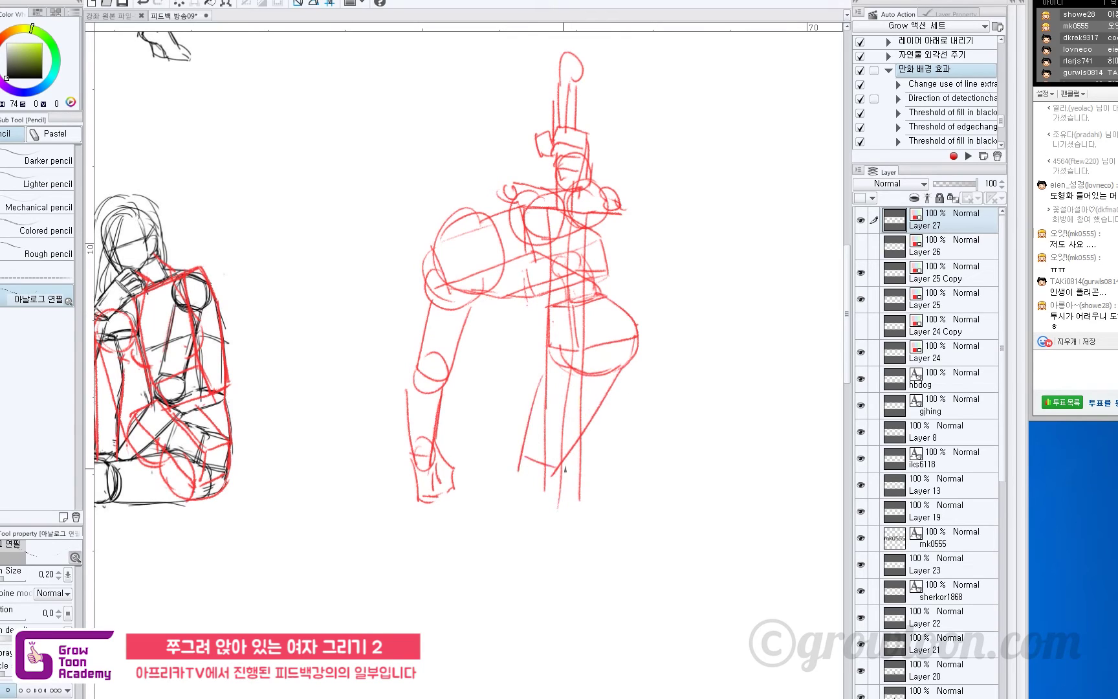
drag(563, 353, 623, 378)
key(ctrl+z)
mouse_move(515, 457)
mouse_down()
mouse_move(550, 446)
mouse_move(554, 468)
mouse_up()
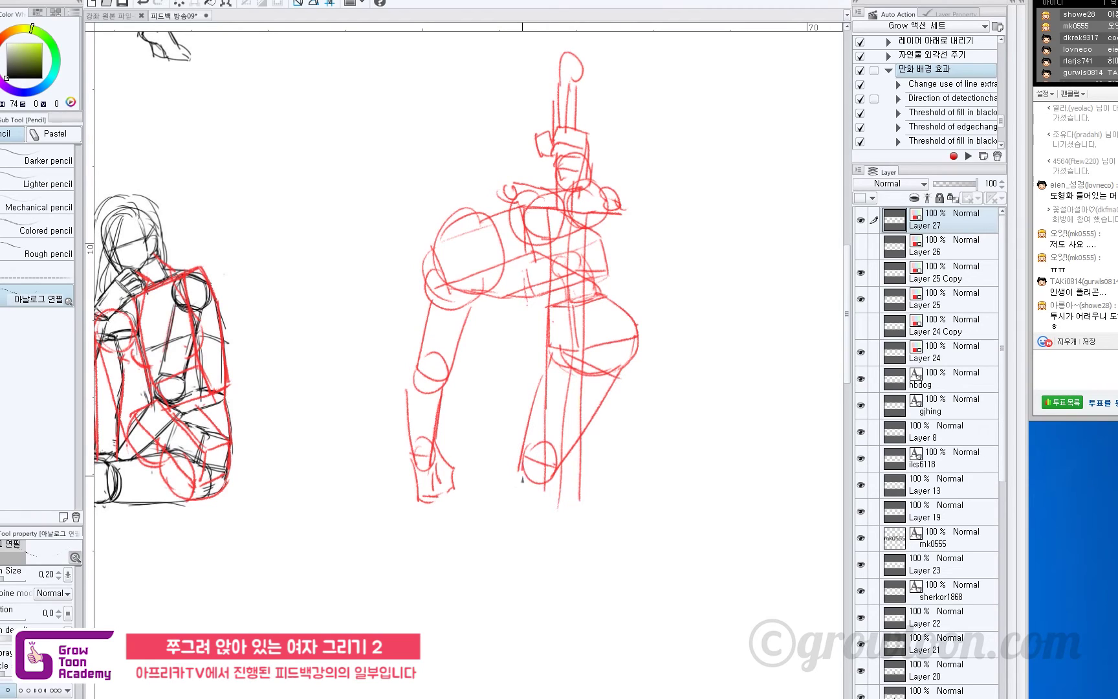
- Draw the kneeling leg's shin and calf lines running back from the knee to a raised ankle circle
drag(545, 478, 676, 439)
key(ctrl+z)
drag(546, 478, 644, 444)
key(ctrl+z)
drag(552, 484, 660, 440)
drag(594, 429, 664, 428)
mouse_move(571, 476)
mouse_down()
mouse_move(655, 442)
mouse_move(665, 407)
mouse_up()
key(ctrl+z)
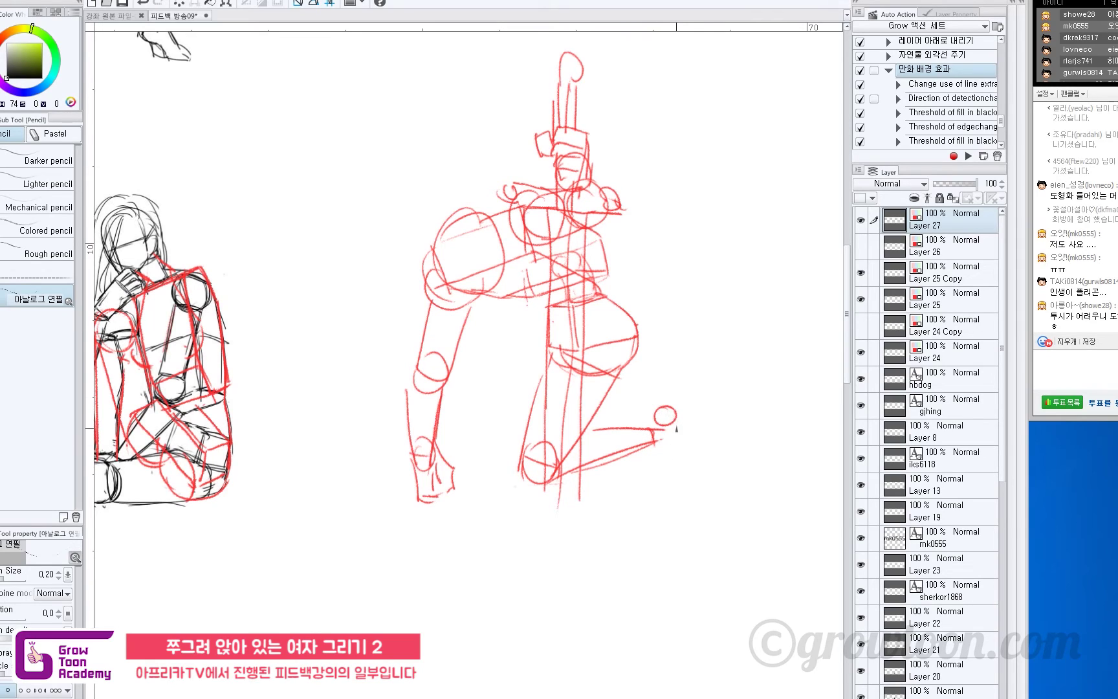
- Draw the kneeling leg's foot propped on its toes beneath the ankle circle
mouse_move(657, 467)
mouse_down()
mouse_move(684, 463)
mouse_move(647, 467)
mouse_move(658, 474)
mouse_move(647, 466)
mouse_move(668, 471)
mouse_up()
key(ctrl+z)
key(ctrl+z)
mouse_move(642, 432)
mouse_down()
mouse_move(659, 420)
mouse_move(652, 458)
mouse_up()
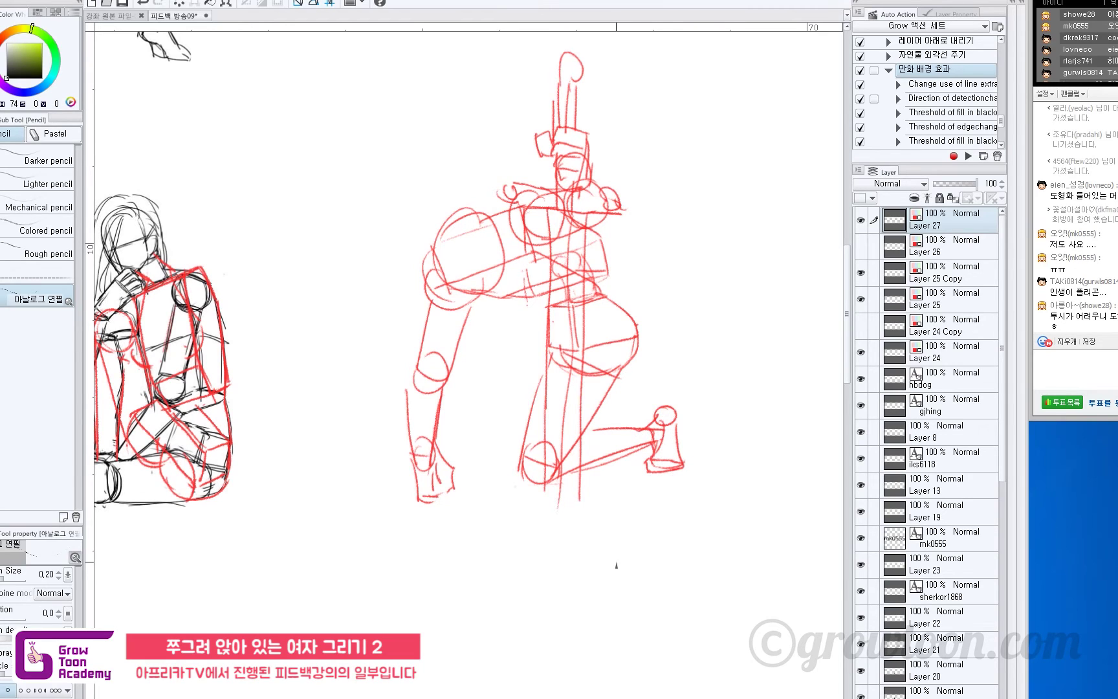
- Draw the other thigh extending forward from the pelvis, with a knee circle beside the hanging arm
drag(586, 396, 588, 402)
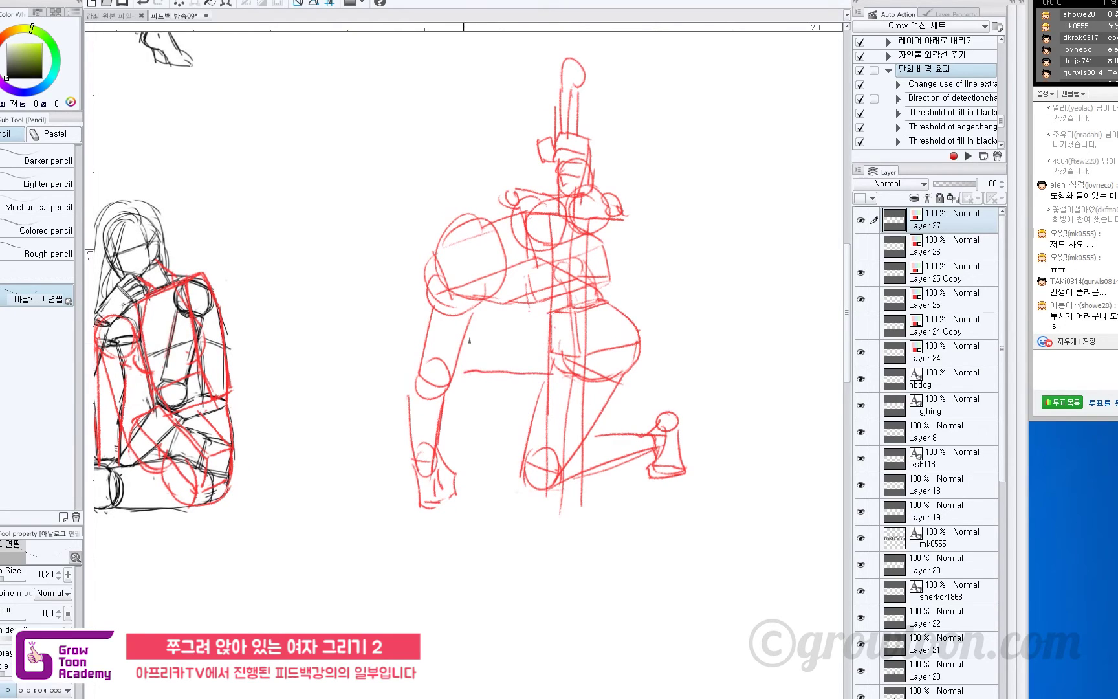
mouse_move(540, 368)
mouse_down()
mouse_move(474, 350)
mouse_move(469, 328)
mouse_move(479, 351)
mouse_move(527, 307)
mouse_move(549, 314)
mouse_up()
key(ctrl+z)
key(ctrl+z)
mouse_move(468, 312)
mouse_down()
mouse_move(480, 344)
mouse_move(489, 334)
mouse_move(477, 315)
mouse_up()
key(ctrl+z)
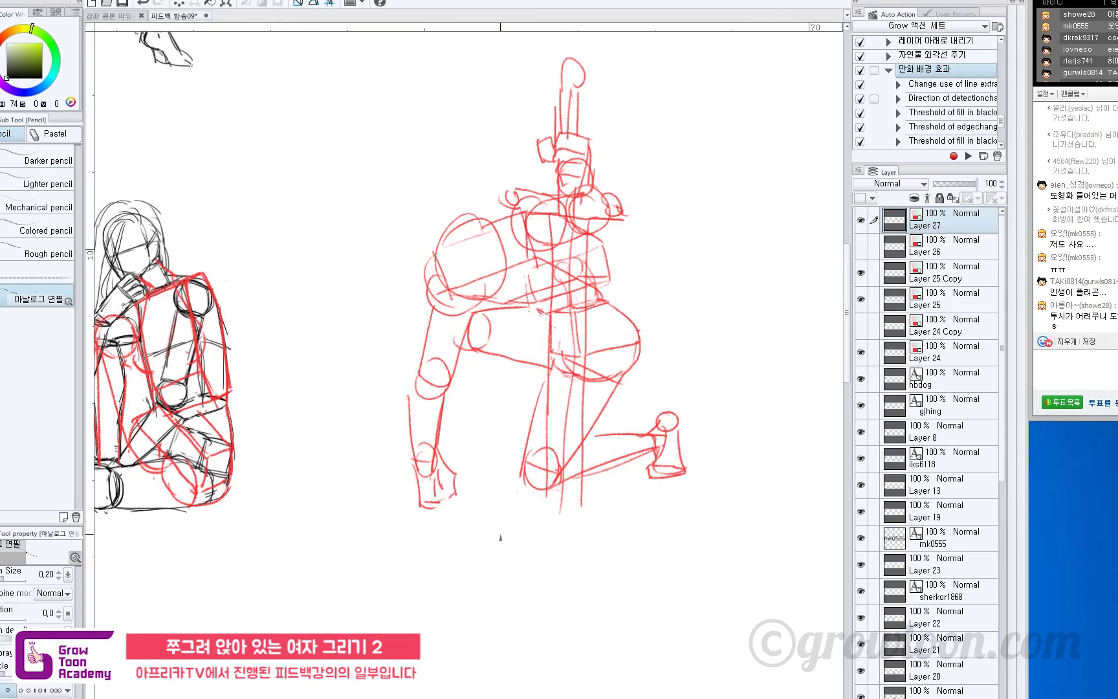
- Close the forward thigh's outline around the knee and draw its shin and calf lines straight down
mouse_move(498, 335)
mouse_down()
mouse_move(461, 350)
mouse_move(486, 444)
mouse_up()
key(ctrl+z)
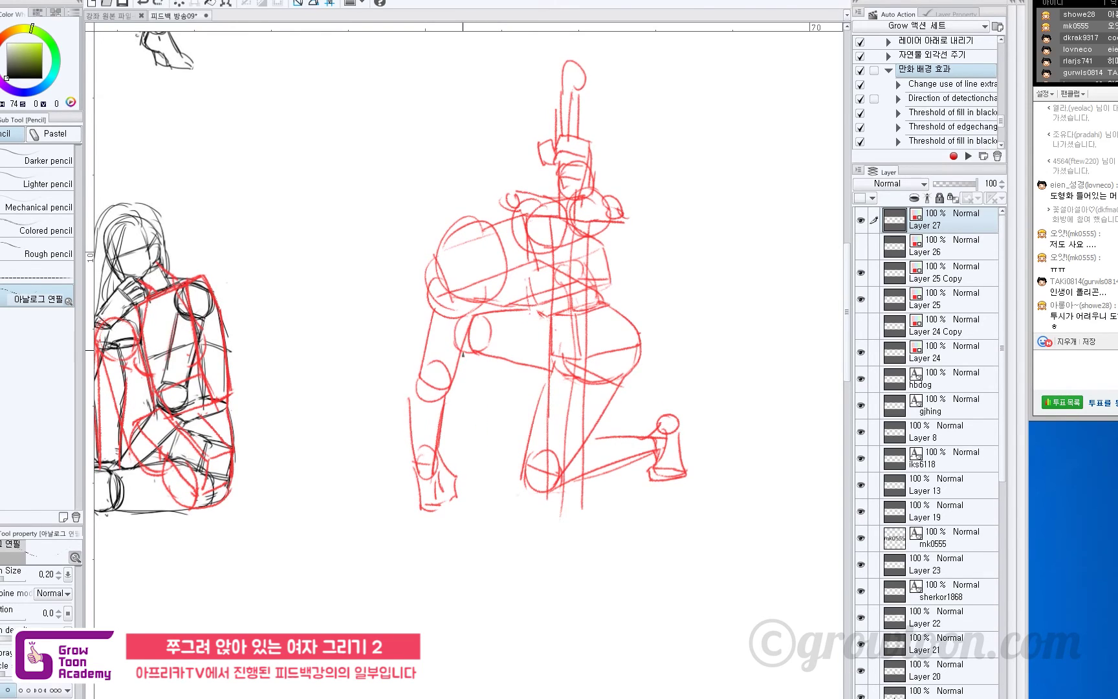
drag(464, 351, 482, 433)
drag(503, 382, 499, 448)
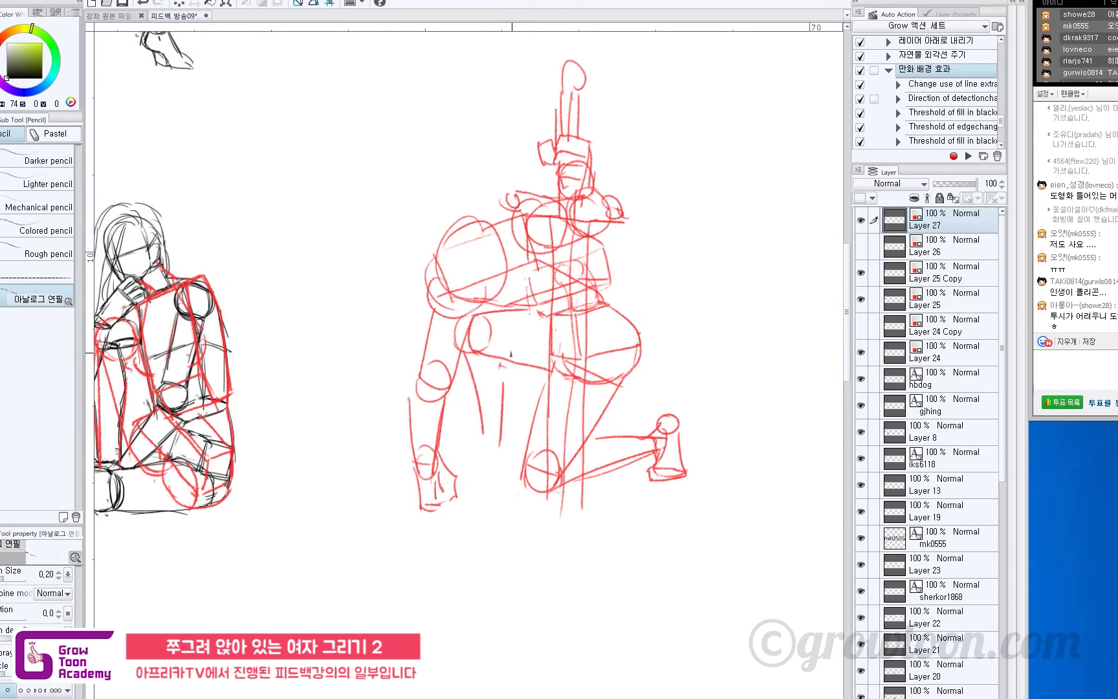
drag(464, 358, 484, 425)
mouse_move(495, 424)
mouse_down()
mouse_move(512, 464)
mouse_move(503, 453)
mouse_move(460, 470)
mouse_move(493, 463)
mouse_move(474, 448)
mouse_move(484, 437)
mouse_move(449, 467)
mouse_move(471, 453)
mouse_up()
key(ctrl+z)
key(ctrl+z)
- Erase the stray contour in front of the raised knee, and add the leg's ankle circle and foot
key(e)
drag(464, 319, 459, 349)
key(p)
drag(672, 523, 669, 537)
drag(635, 372, 609, 427)
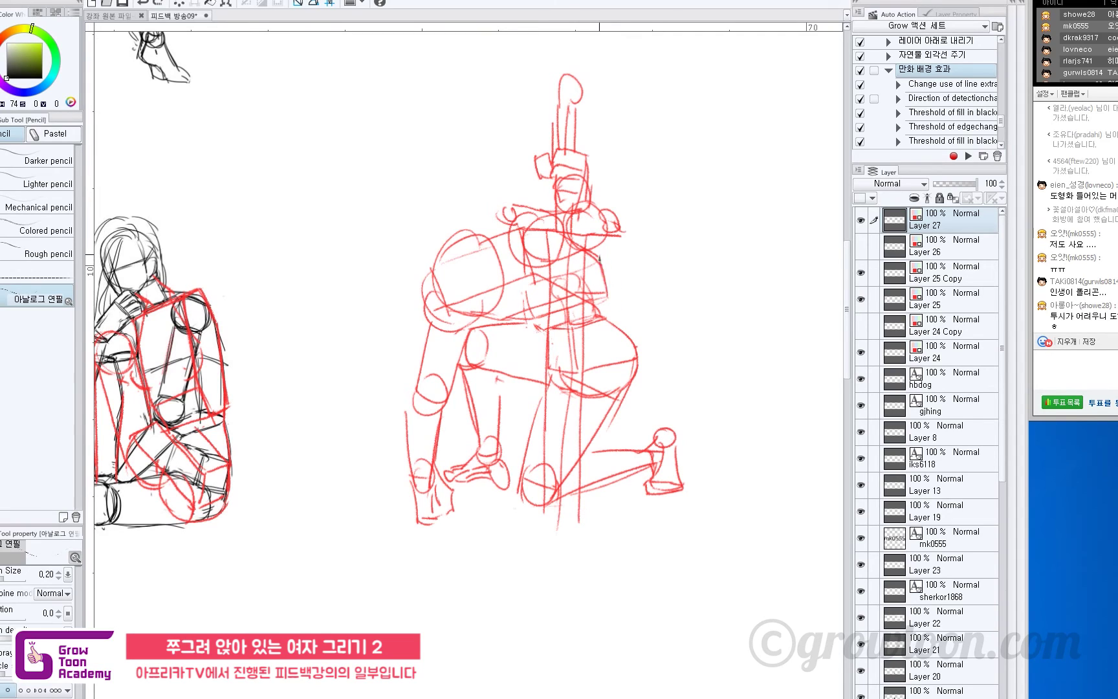
- Refine the contour from the torso's side through the waist and over the buttock
drag(599, 262, 634, 352)
key(ctrl+z)
mouse_move(526, 323)
mouse_down()
mouse_move(552, 329)
mouse_move(541, 345)
mouse_up()
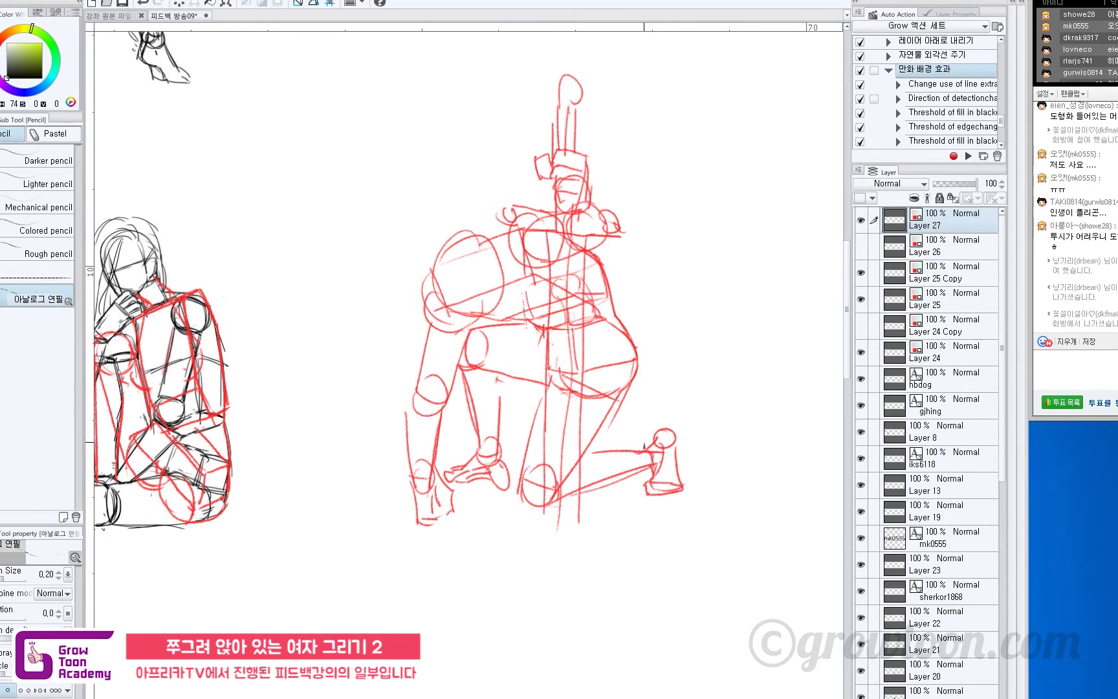
drag(593, 380, 624, 375)
- Draw one large circle enclosing the whole kneeling figure
scroll(636, 444, down, 1)
mouse_move(503, 497)
mouse_down()
mouse_move(543, 481)
mouse_move(761, 454)
mouse_move(554, 486)
mouse_move(519, 506)
mouse_up()
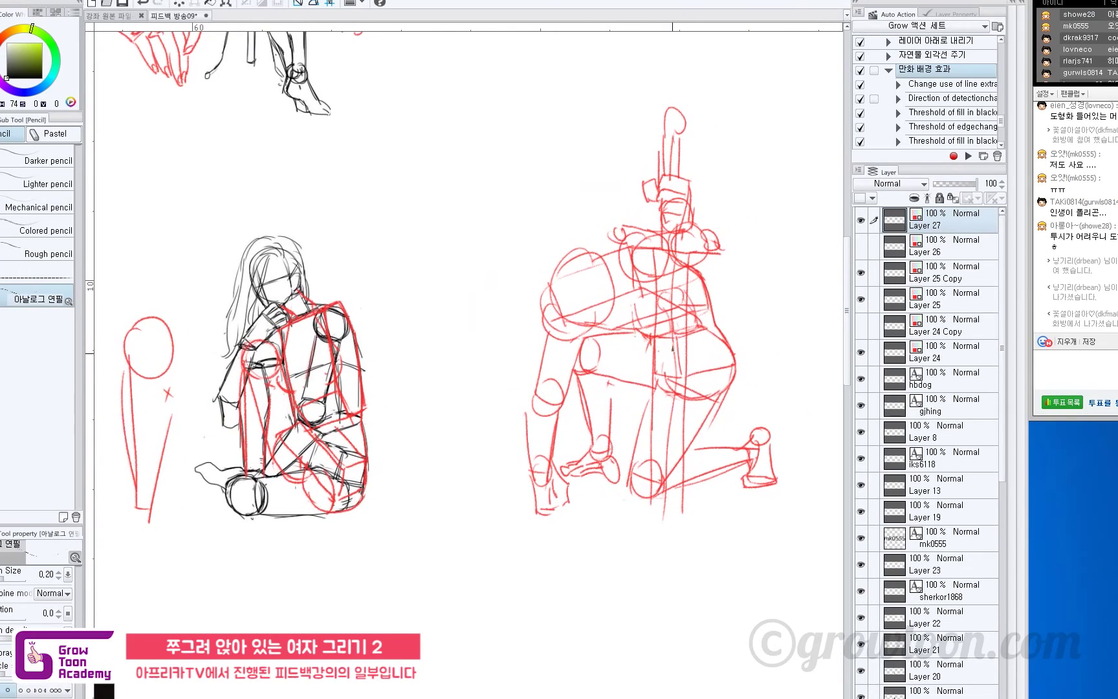
mouse_move(664, 548)
mouse_down()
mouse_move(518, 527)
mouse_move(819, 466)
mouse_move(677, 547)
mouse_up()
drag(636, 494, 580, 498)
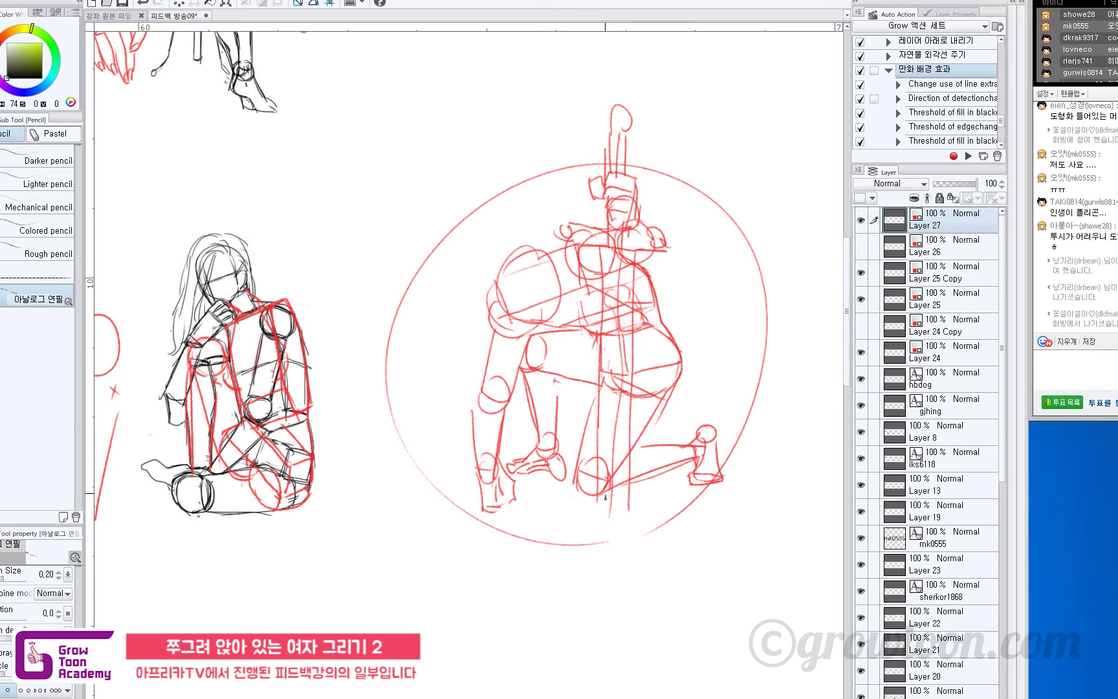
drag(606, 496, 628, 484)
- Erase the part of the large circle facing the seated figure to clear drawing space
key(e)
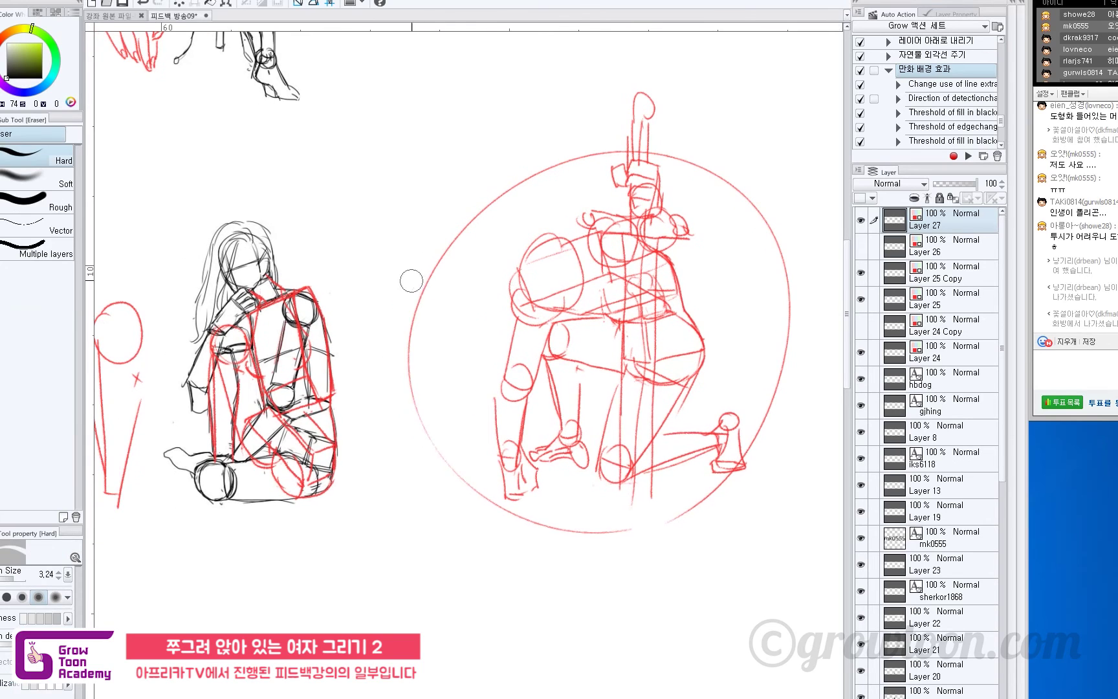
mouse_move(413, 280)
mouse_down()
mouse_move(412, 336)
mouse_move(441, 395)
mouse_up()
drag(393, 282, 409, 285)
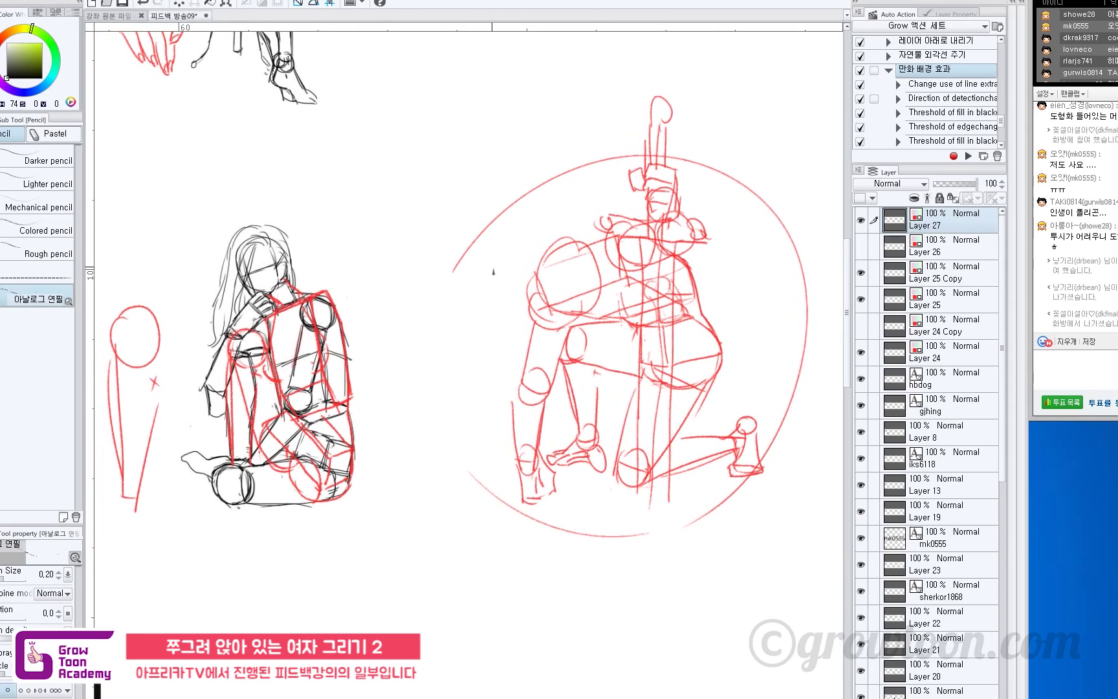
key(p)
key(p)
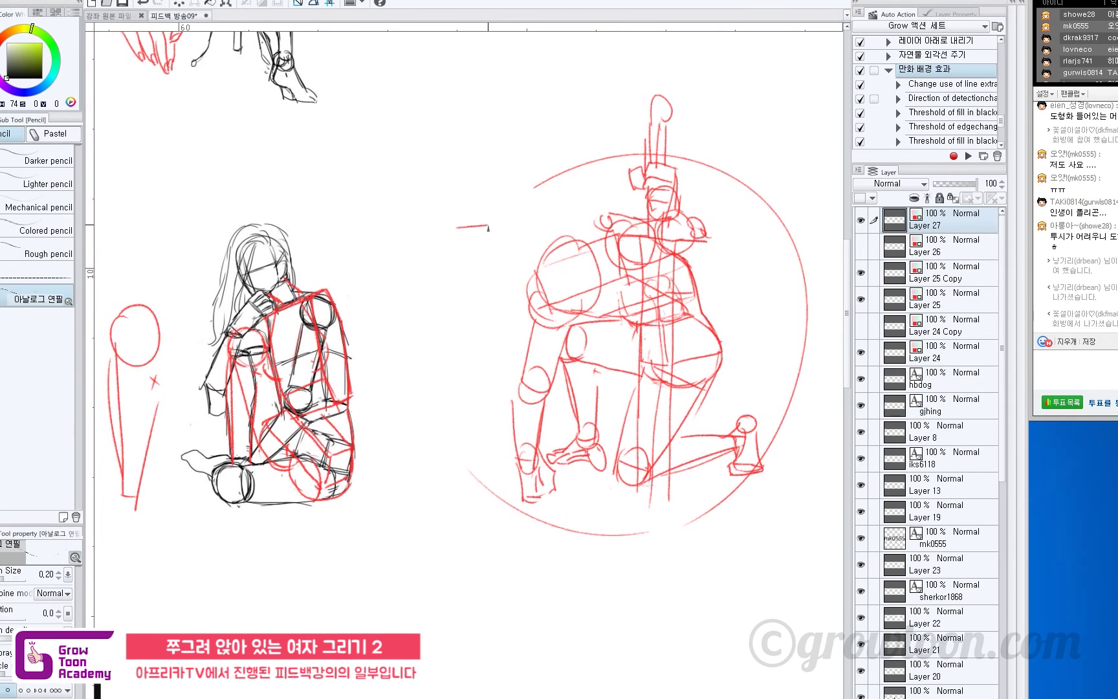
- Sketch the long side face and slanted upper edges of a tilted box between the two figures
mouse_move(457, 215)
mouse_down()
mouse_move(482, 232)
mouse_move(431, 273)
mouse_move(437, 257)
mouse_move(422, 292)
mouse_up()
key(ctrl+z)
mouse_move(422, 292)
mouse_down()
mouse_move(424, 346)
mouse_move(458, 350)
mouse_up()
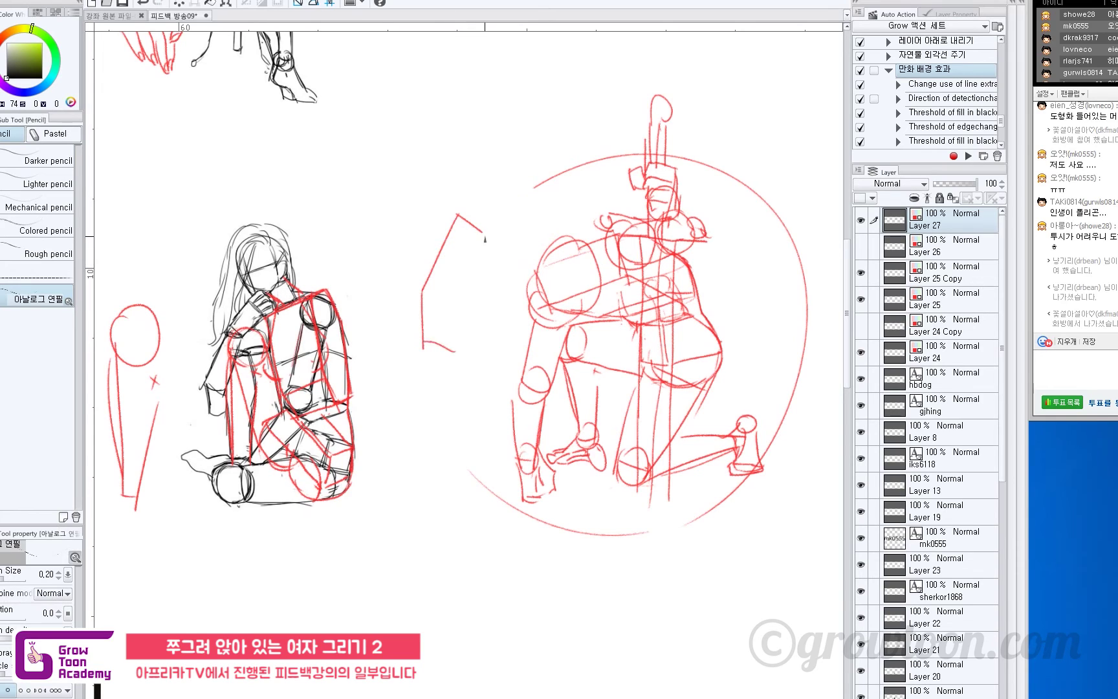
mouse_move(483, 233)
mouse_down()
mouse_move(482, 283)
mouse_move(481, 269)
mouse_move(448, 358)
mouse_up()
key(ctrl+z)
drag(424, 291, 389, 329)
mouse_move(458, 212)
mouse_down()
mouse_move(418, 263)
mouse_move(394, 329)
mouse_up()
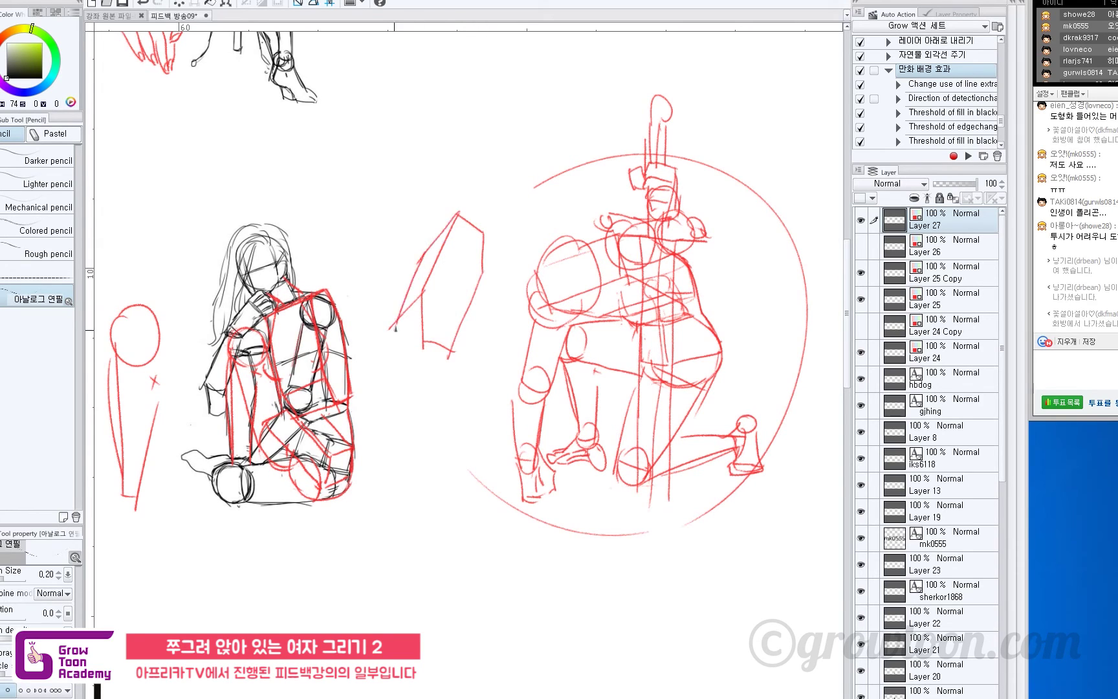
- Complete the tilted box with its near end face and bottom edges
key(ctrl+z)
mouse_move(425, 254)
mouse_down()
mouse_move(389, 332)
mouse_move(390, 379)
mouse_up()
key(ctrl+z)
drag(424, 301, 424, 335)
drag(390, 324, 391, 377)
drag(429, 335, 388, 387)
key(ctrl+z)
mouse_move(419, 299)
mouse_down()
mouse_move(388, 333)
mouse_move(394, 385)
mouse_up()
mouse_move(390, 378)
mouse_down()
mouse_move(416, 394)
mouse_move(447, 355)
mouse_up()
key(ctrl+z)
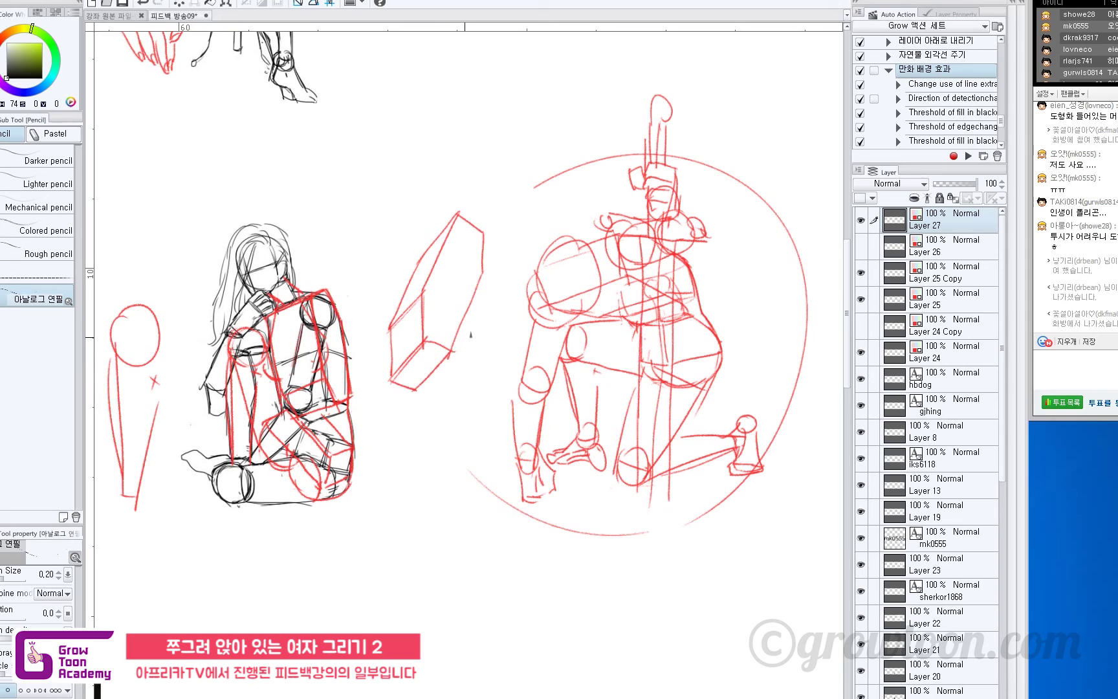
- Erase the tilted box between the two figures
key(e)
mouse_move(467, 243)
mouse_down()
mouse_move(394, 412)
mouse_move(453, 298)
mouse_up()
key(p)
key(p)
- Draw the long slanted edge and short top edges of a new box meeting at a peak
mouse_move(456, 196)
mouse_down()
mouse_move(483, 215)
mouse_move(417, 295)
mouse_move(432, 249)
mouse_move(399, 329)
mouse_up()
key(ctrl+z)
drag(487, 218, 488, 270)
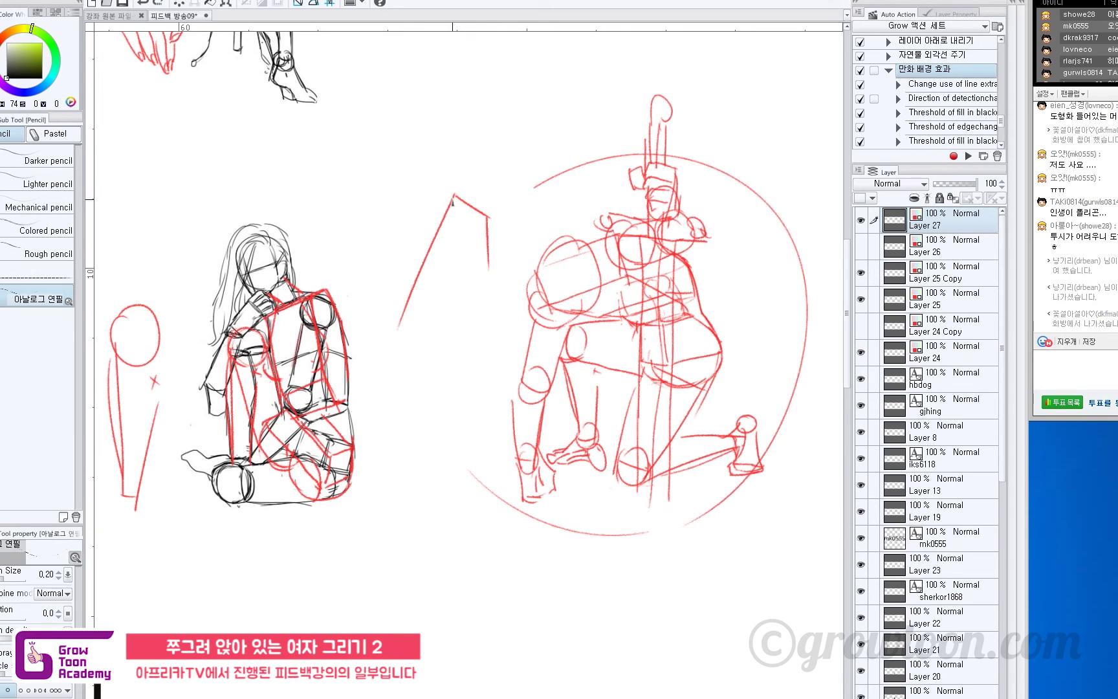
drag(455, 194, 413, 251)
key(ctrl+z)
drag(454, 194, 404, 227)
- Draw the new box's vertical edges, one below each end of its side face
drag(489, 216, 488, 275)
mouse_move(413, 283)
mouse_down()
mouse_move(411, 364)
mouse_move(412, 348)
mouse_up()
key(ctrl+z)
key(ctrl+z)
drag(486, 224, 488, 277)
drag(417, 282, 416, 358)
key(ctrl+z)
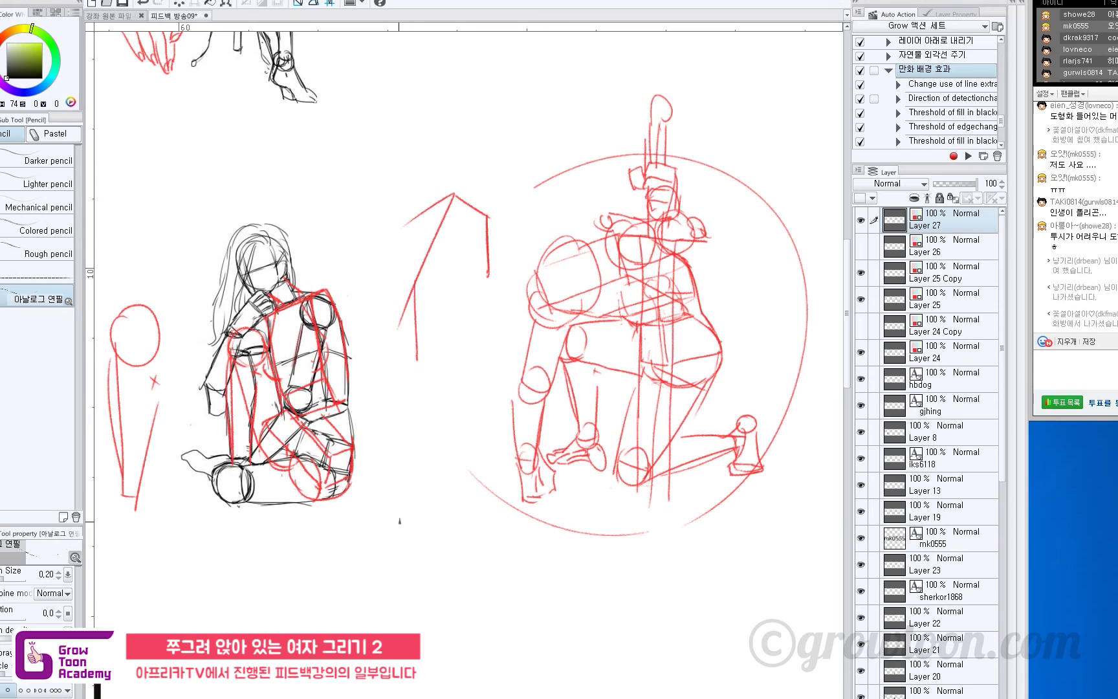
- Darken the box's long slanted edge and draw the parallel long edge on the other side of the face
drag(457, 185, 401, 314)
drag(485, 283, 433, 393)
key(ctrl+z)
drag(489, 274, 448, 391)
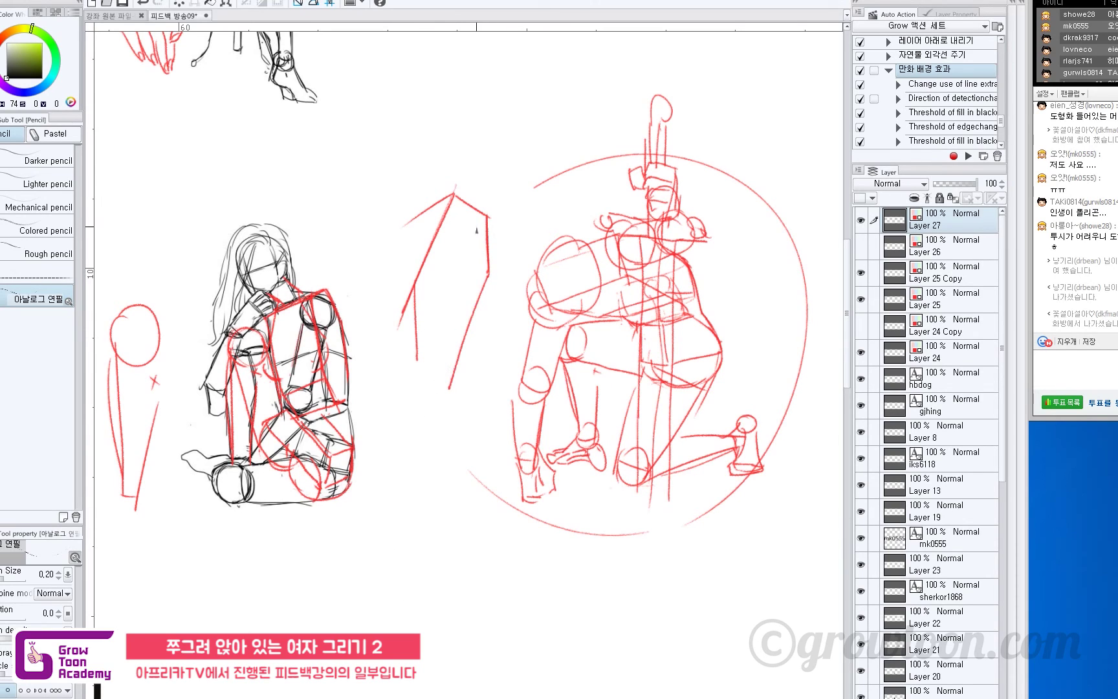
- Close the long face's short ends and draw receding edges from its corners to give the box depth
drag(435, 182, 493, 229)
drag(414, 356, 453, 385)
drag(456, 194, 378, 246)
drag(417, 283, 350, 334)
drag(424, 350, 355, 397)
drag(451, 382, 399, 420)
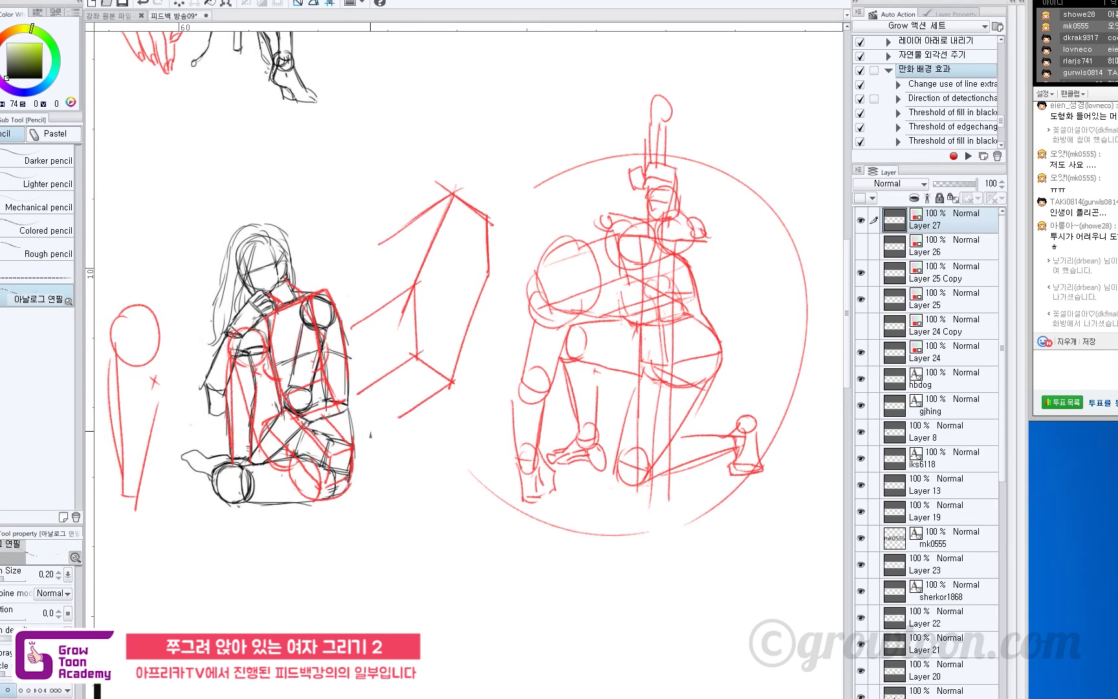
- Complete the box with its far slanted edge, far vertical edge and bottom face edges
drag(387, 448, 391, 445)
mouse_move(392, 235)
mouse_down()
mouse_move(361, 305)
mouse_move(358, 397)
mouse_up()
key(ctrl+z)
mouse_move(355, 327)
mouse_down()
mouse_move(361, 393)
mouse_move(373, 394)
mouse_move(361, 393)
mouse_move(398, 420)
mouse_move(432, 402)
mouse_move(444, 376)
mouse_move(423, 407)
mouse_move(453, 385)
mouse_up()
key(e)
key(p)
drag(388, 416, 453, 383)
drag(358, 389, 419, 350)
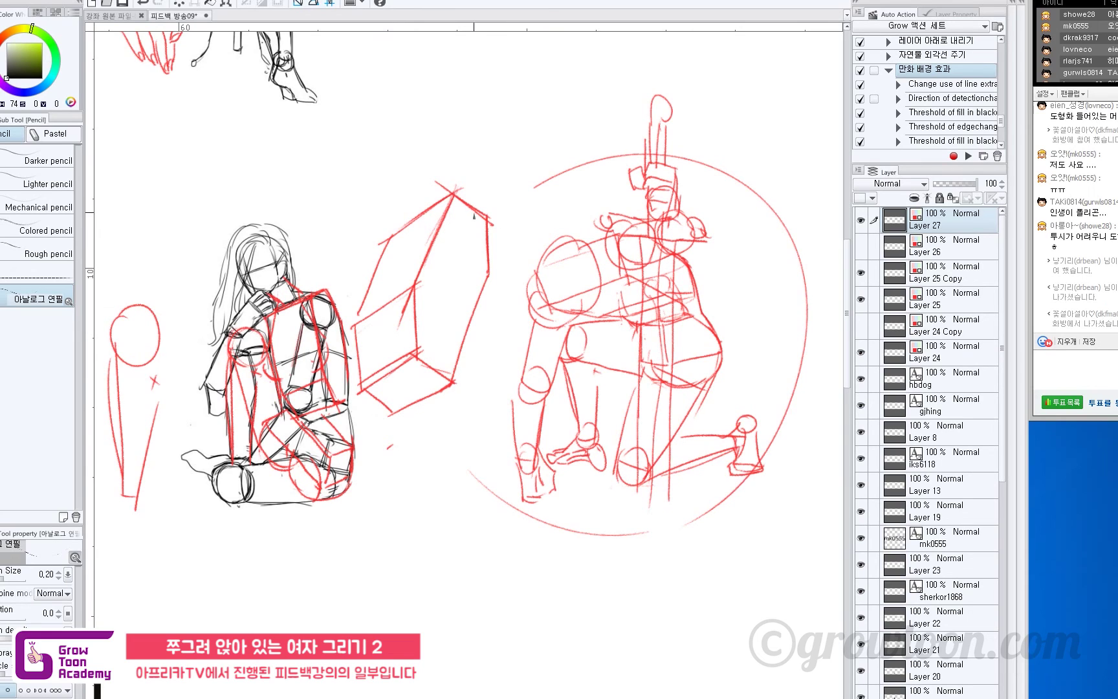
mouse_move(434, 206)
mouse_down()
mouse_move(479, 189)
mouse_move(437, 215)
mouse_move(444, 191)
mouse_move(448, 221)
mouse_move(479, 246)
mouse_move(432, 183)
mouse_move(469, 249)
mouse_up()
key(ctrl+z)
mouse_move(427, 183)
mouse_down()
mouse_move(414, 211)
mouse_move(429, 182)
mouse_move(410, 180)
mouse_move(380, 247)
mouse_move(395, 196)
mouse_move(377, 234)
mouse_up()
key(ctrl+z)
key(ctrl+z)
- Draw a bent arm extending from the box's peak, with circles for the shoulder and elbow joints and a short forearm
mouse_move(408, 179)
mouse_down()
mouse_move(396, 201)
mouse_move(425, 202)
mouse_up()
drag(409, 191, 429, 176)
drag(379, 233, 382, 247)
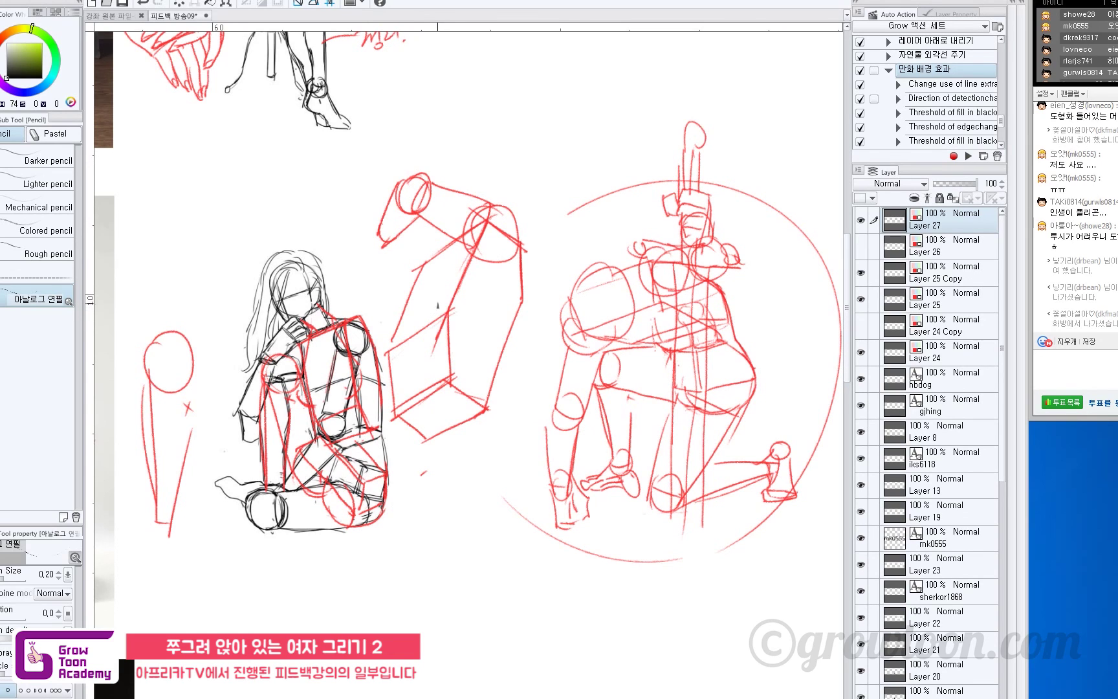
drag(388, 198, 401, 225)
- Sketch a separate slanted upper-arm cylinder above the box, with an elliptical end and a small mark inside
mouse_move(519, 179)
mouse_down()
mouse_move(497, 215)
mouse_move(540, 178)
mouse_move(503, 164)
mouse_up()
drag(502, 165, 520, 176)
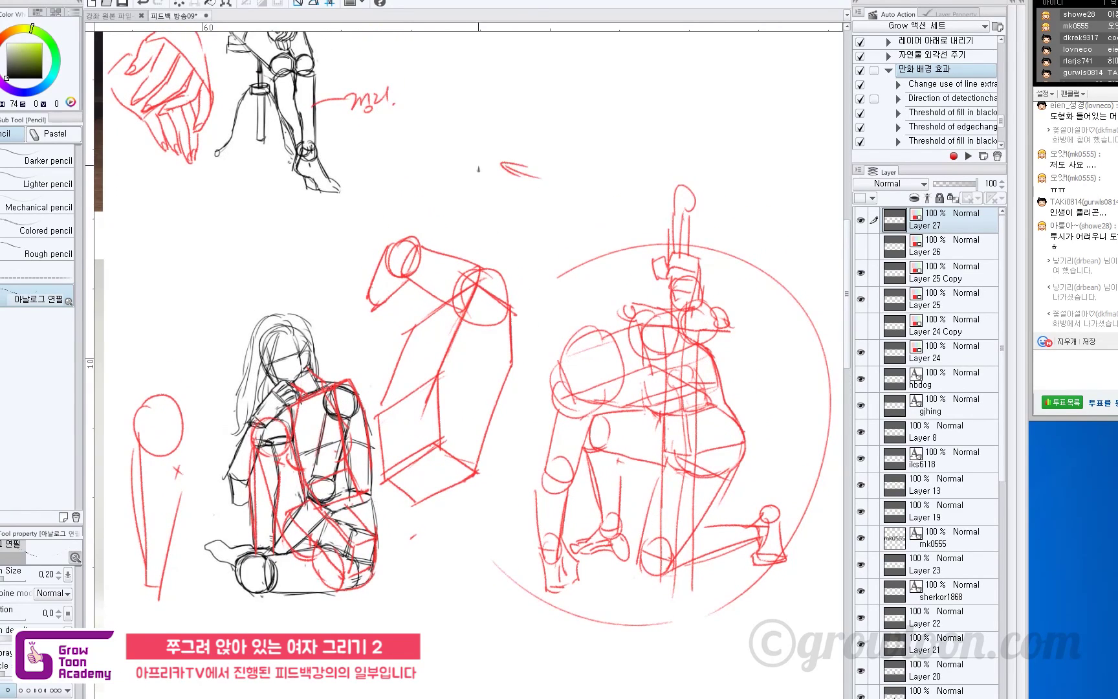
drag(462, 153, 530, 196)
mouse_move(478, 117)
mouse_down()
mouse_move(464, 153)
mouse_move(502, 127)
mouse_move(548, 152)
mouse_move(532, 205)
mouse_up()
key(ctrl+z)
drag(553, 151, 532, 205)
- Draw a forearm cylinder beside the upper-arm cylinder, with a round end and small direction arrows at its lower end
mouse_move(411, 131)
mouse_down()
mouse_move(422, 137)
mouse_move(421, 124)
mouse_move(396, 194)
mouse_move(411, 201)
mouse_move(417, 188)
mouse_up()
key(ctrl+z)
drag(389, 149, 385, 182)
drag(383, 171, 432, 198)
drag(432, 191, 440, 197)
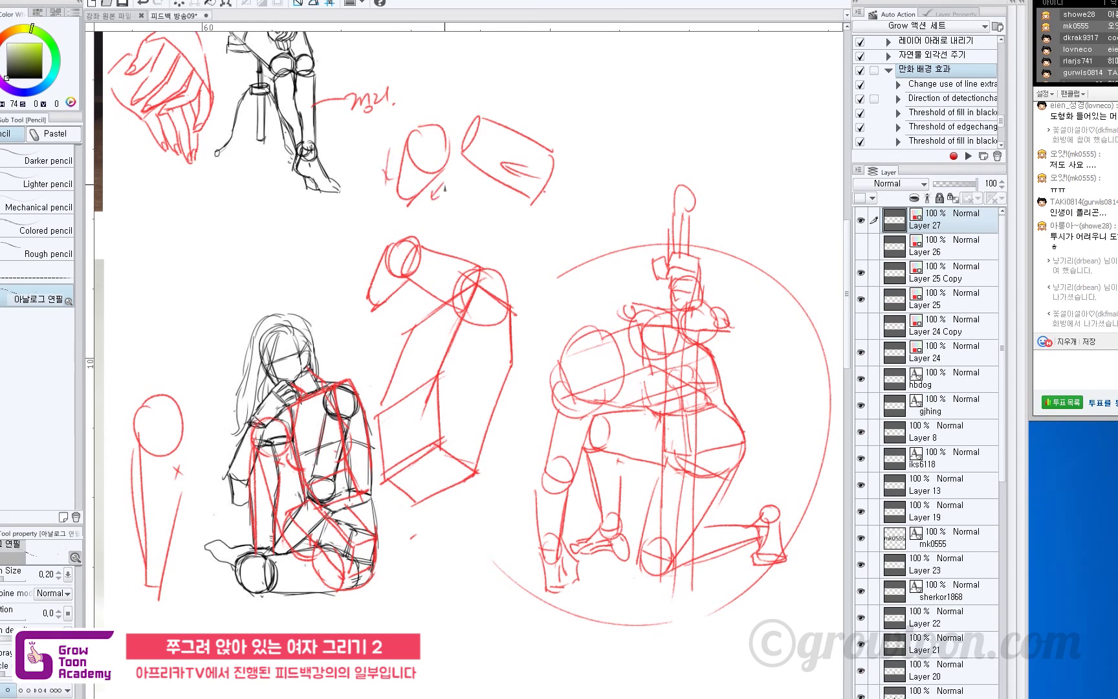
- Add an elbow circle joining the two cylinders and an arrow pointing down toward the arm on the box
drag(448, 119, 470, 160)
key(ctrl+z)
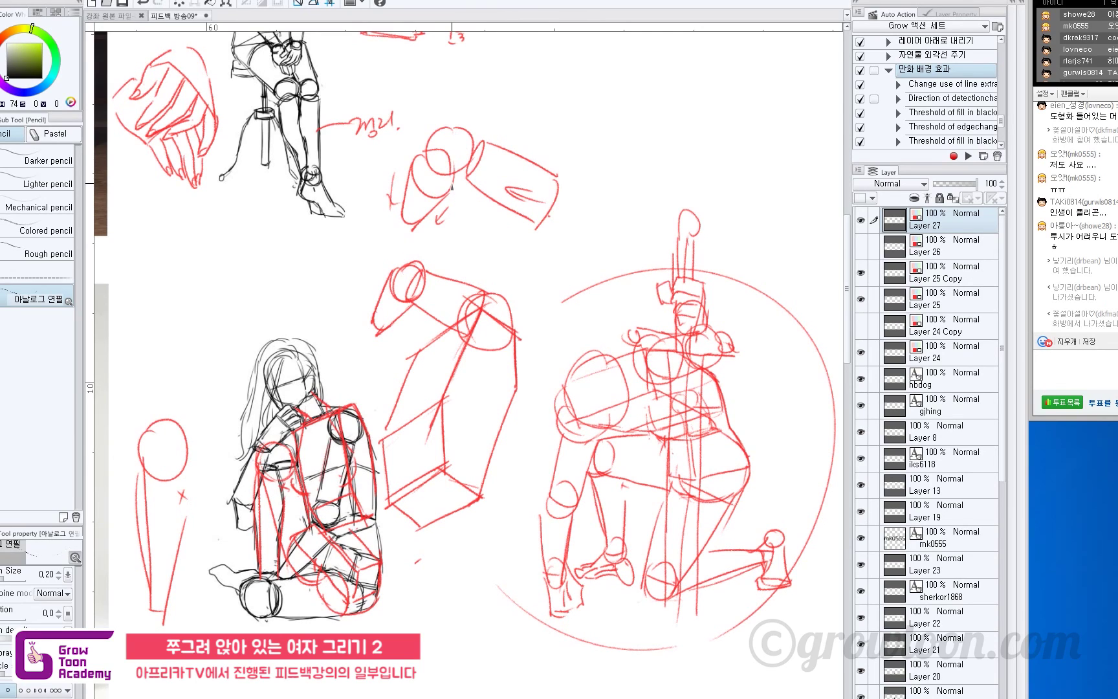
mouse_move(465, 197)
mouse_down()
mouse_move(443, 255)
mouse_move(456, 244)
mouse_up()
mouse_move(381, 315)
mouse_down()
mouse_move(376, 330)
mouse_move(388, 305)
mouse_up()
drag(588, 289, 610, 257)
scroll(605, 266, down, 1)
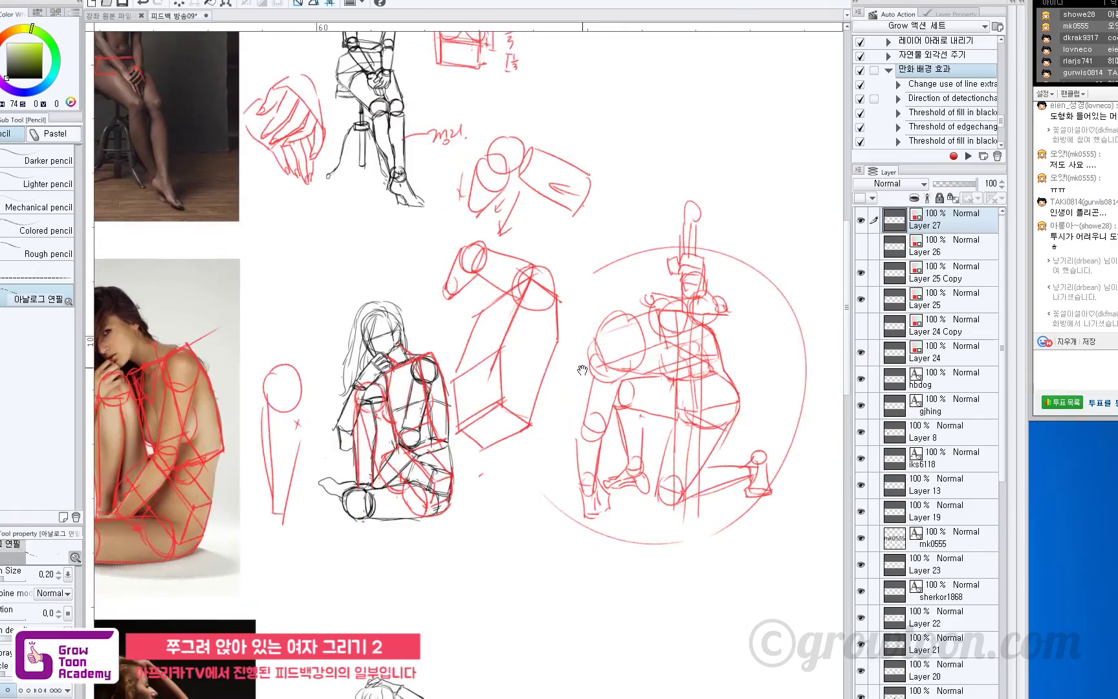
drag(525, 557, 613, 475)
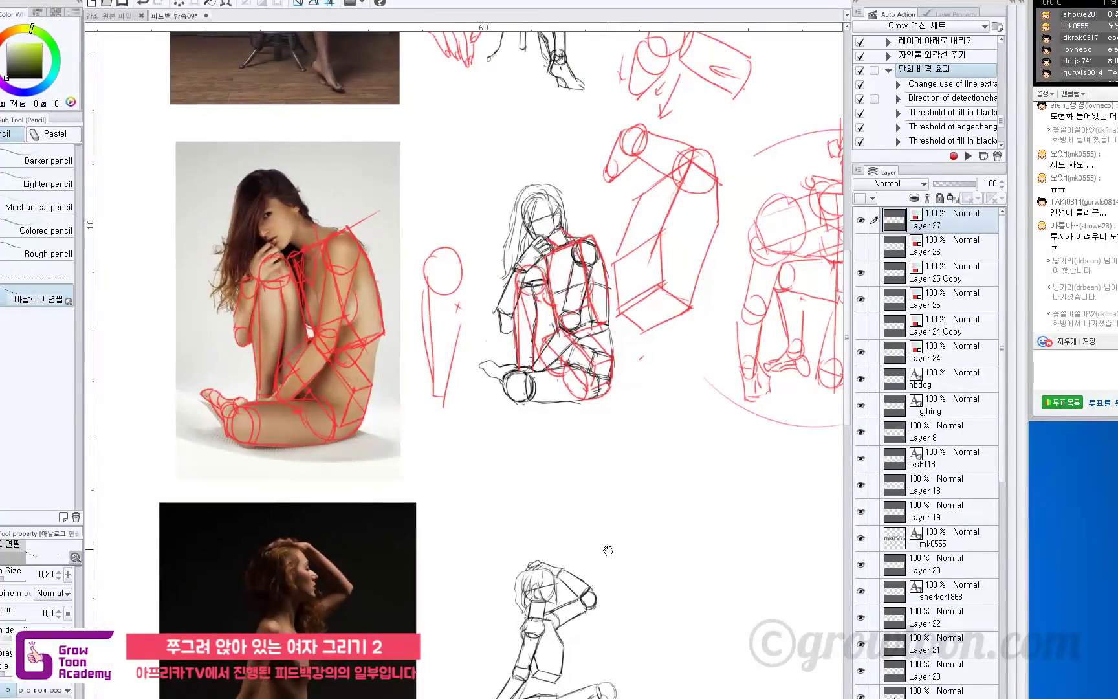
drag(545, 540, 551, 105)
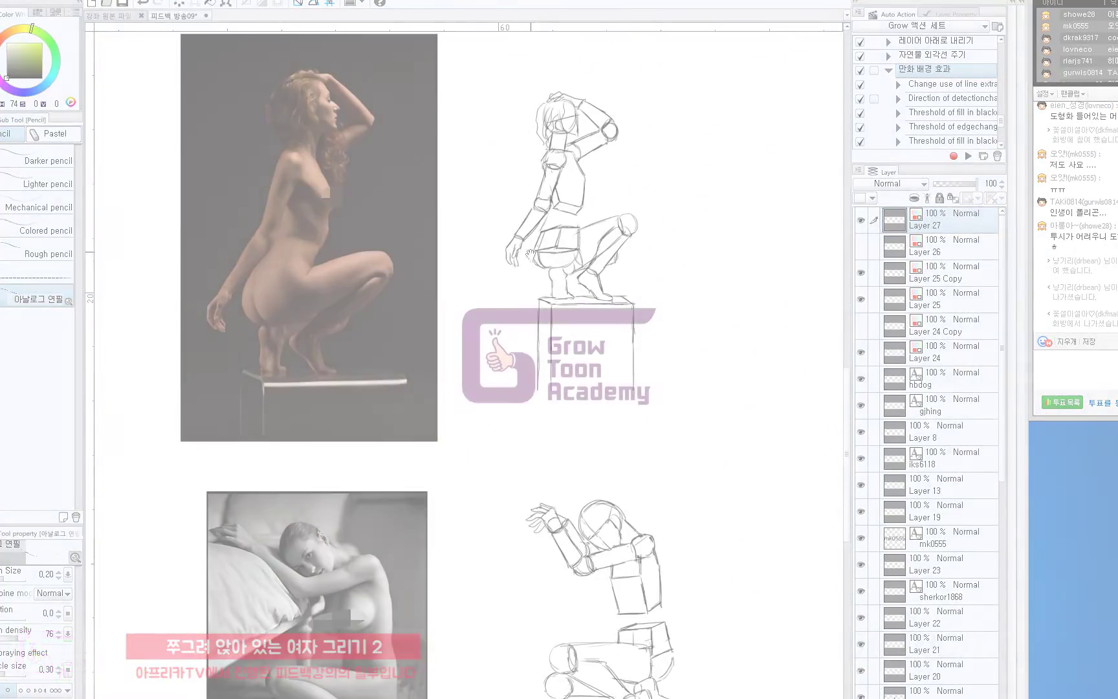